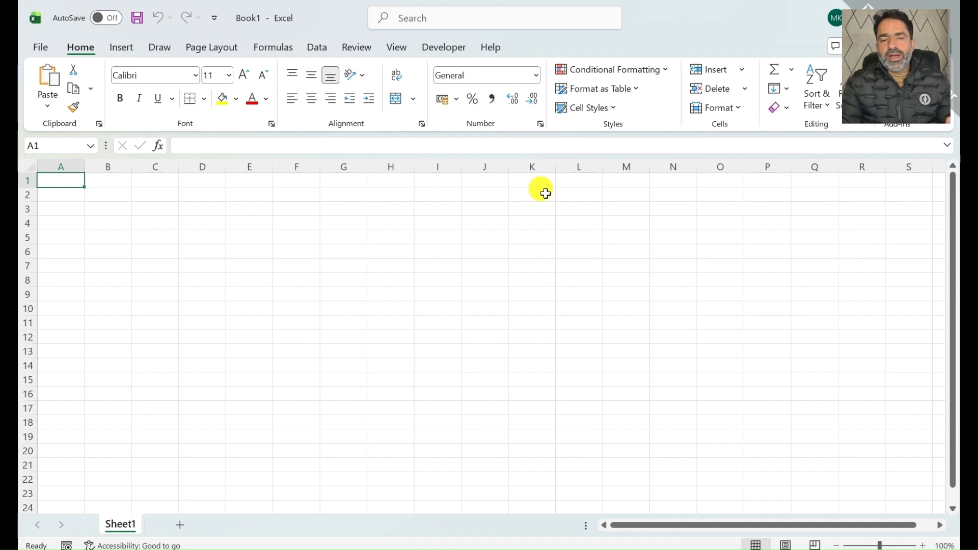
pyautogui.click(372, 212)
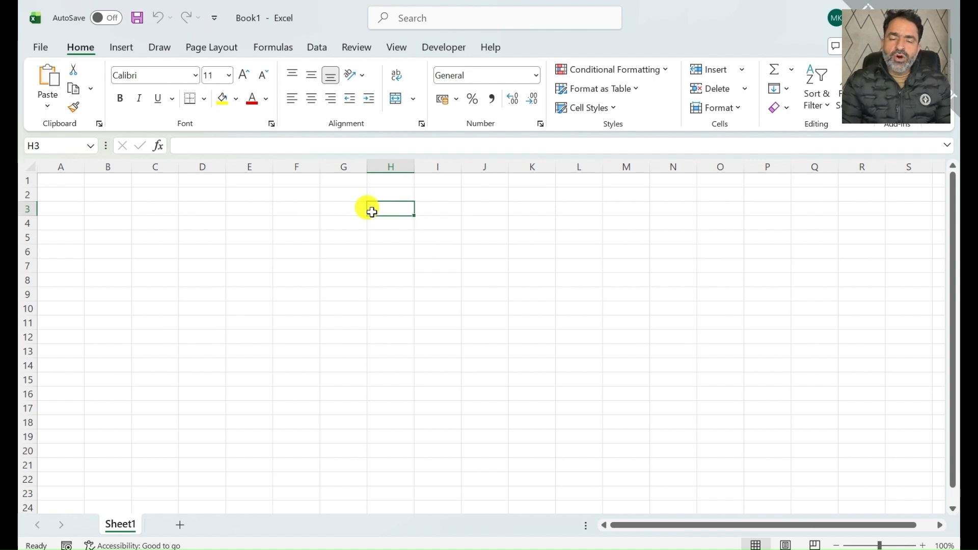
pyautogui.click(334, 207)
pyautogui.click(338, 224)
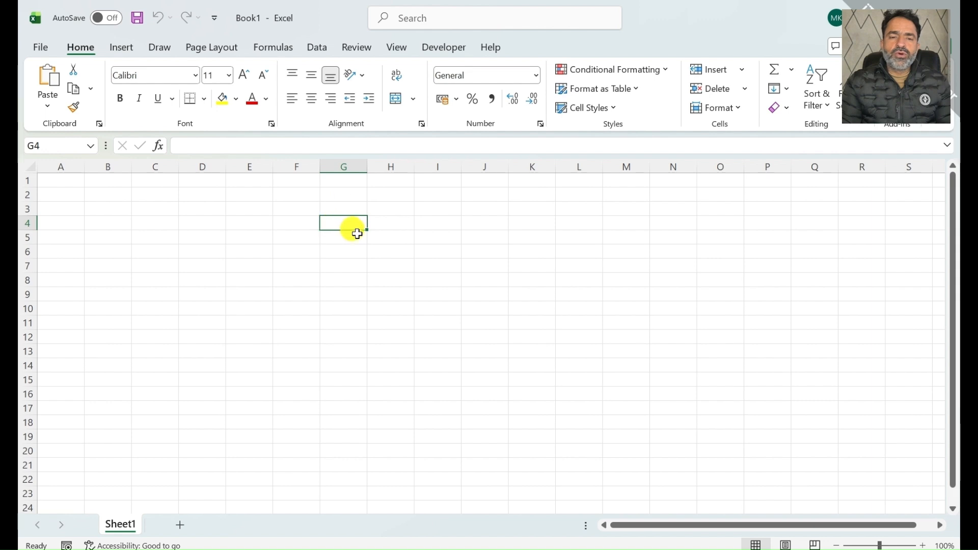
pyautogui.click(346, 236)
pyautogui.click(308, 228)
pyautogui.click(298, 236)
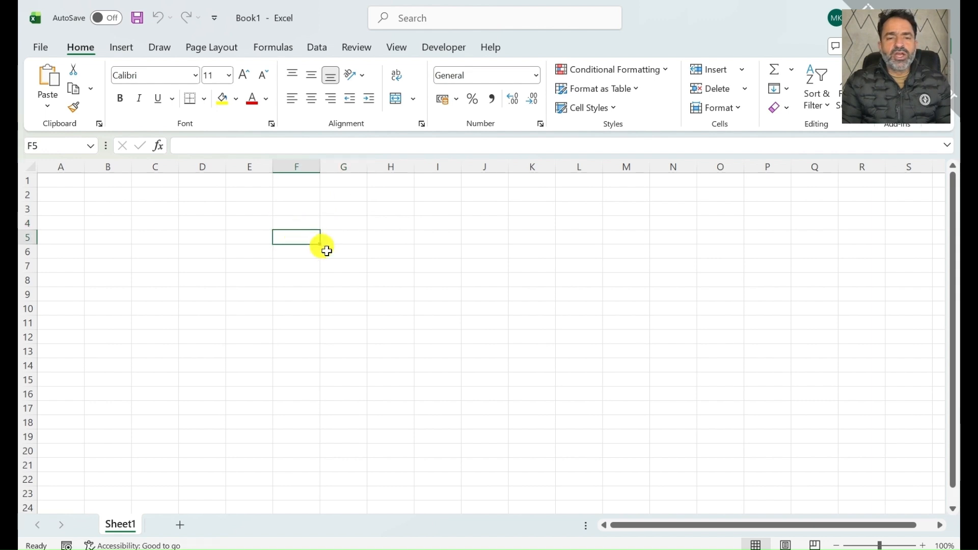
pyautogui.click(327, 250)
pyautogui.click(238, 212)
pyautogui.click(169, 210)
pyautogui.click(112, 206)
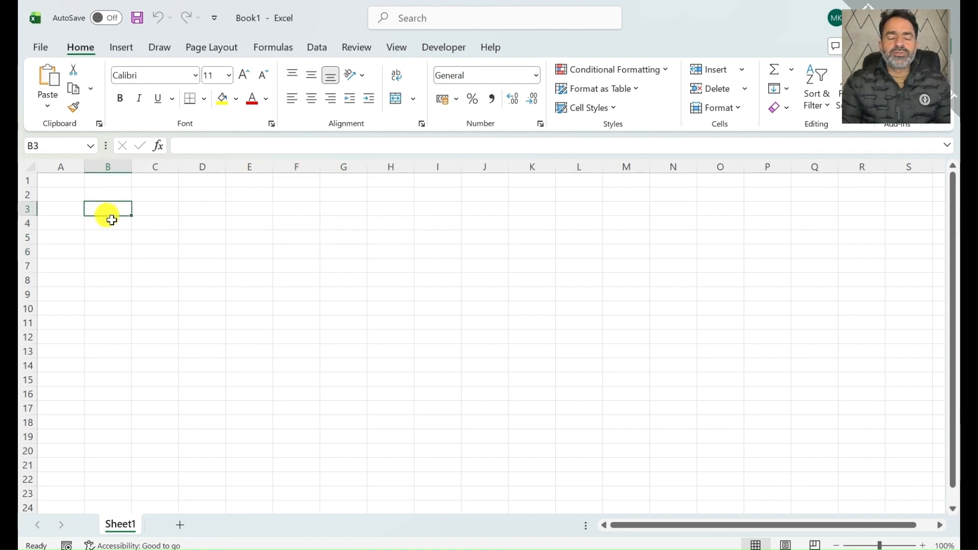
# Step: Enter the column heading "S. No." in cell B4
pyautogui.click(112, 220)
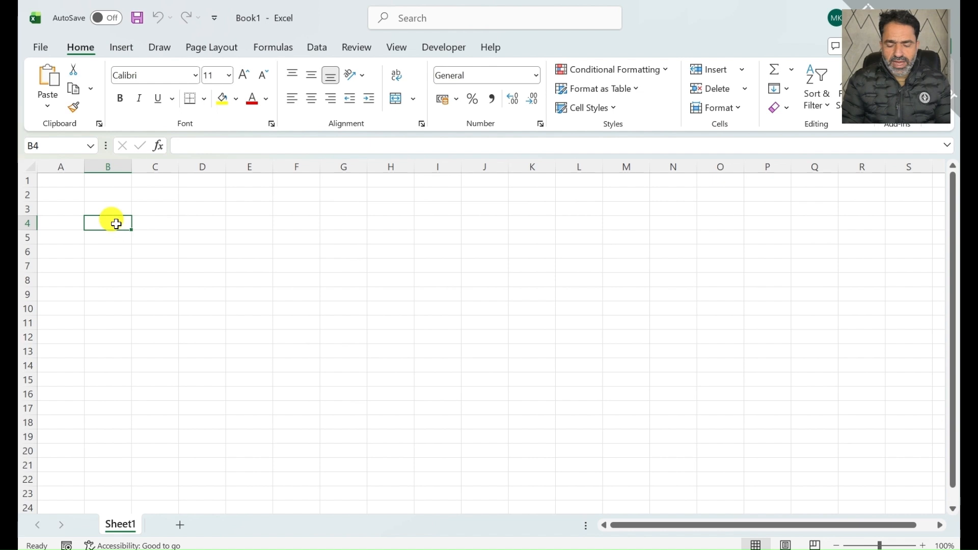
pyautogui.write('S.')
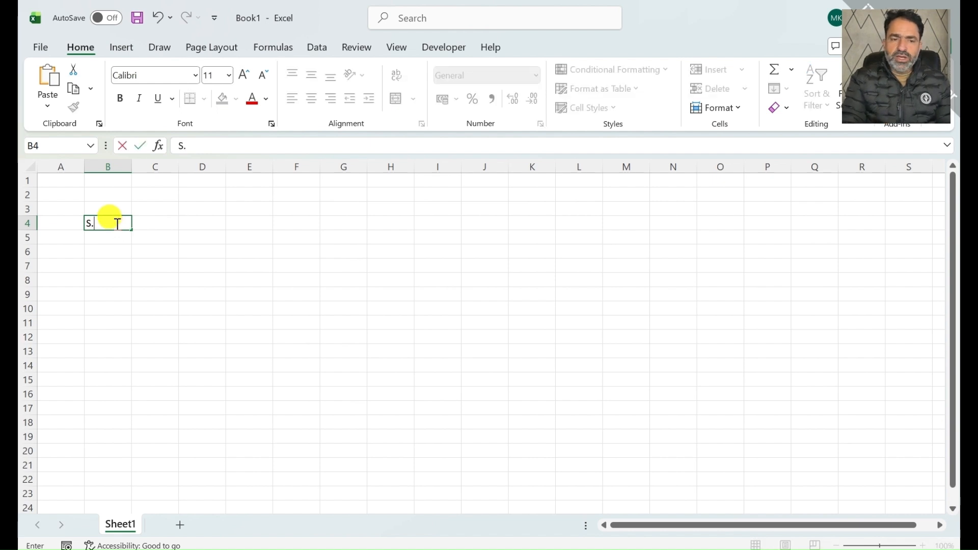
pyautogui.write(' N')
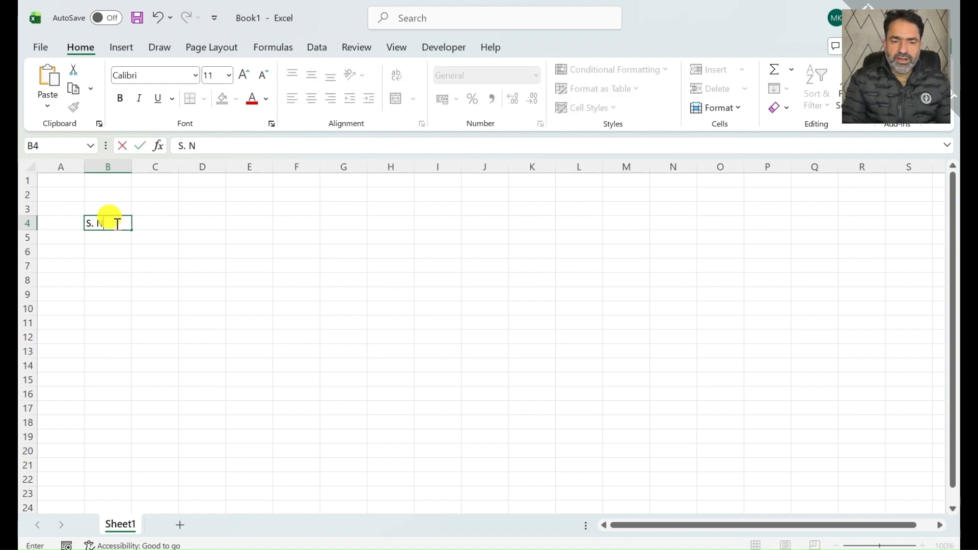
pyautogui.write('o.')
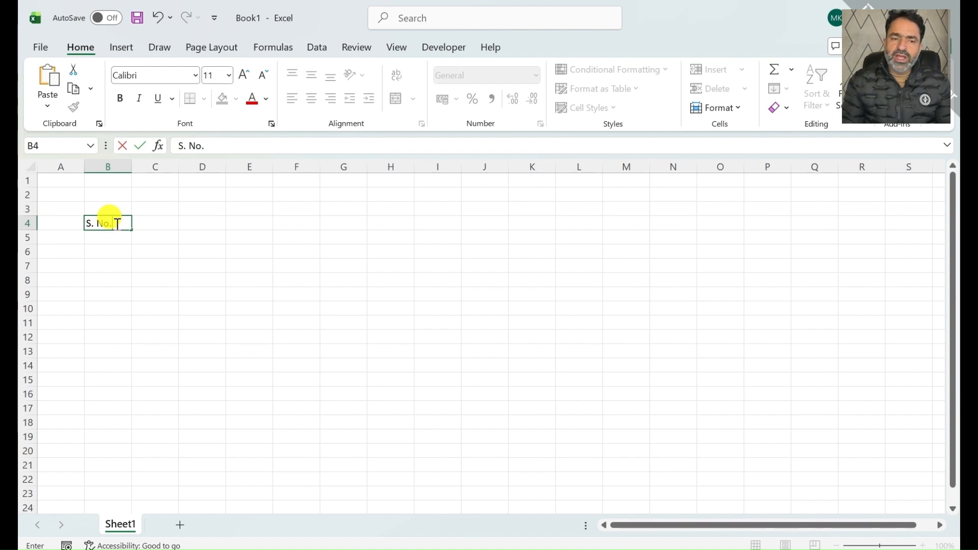
pyautogui.press('Return')
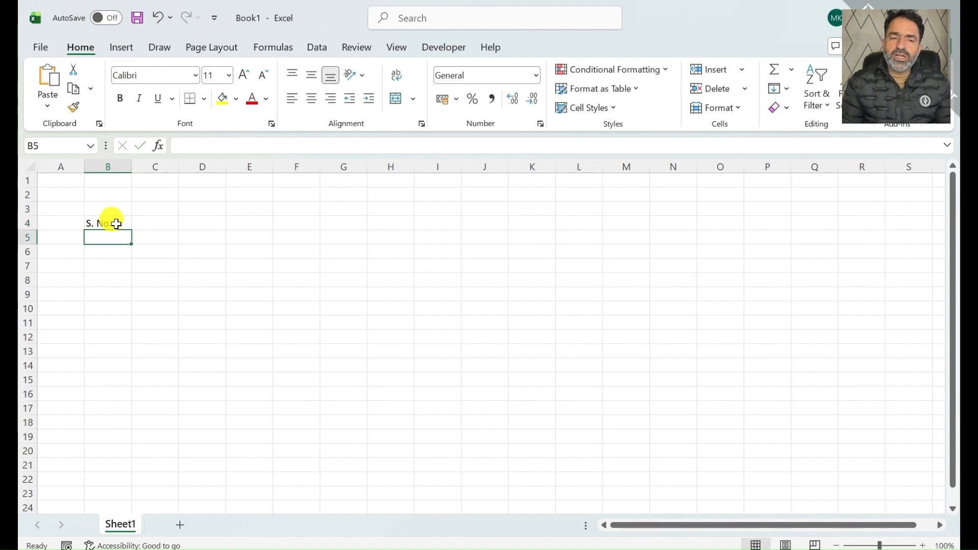
pyautogui.click(124, 223)
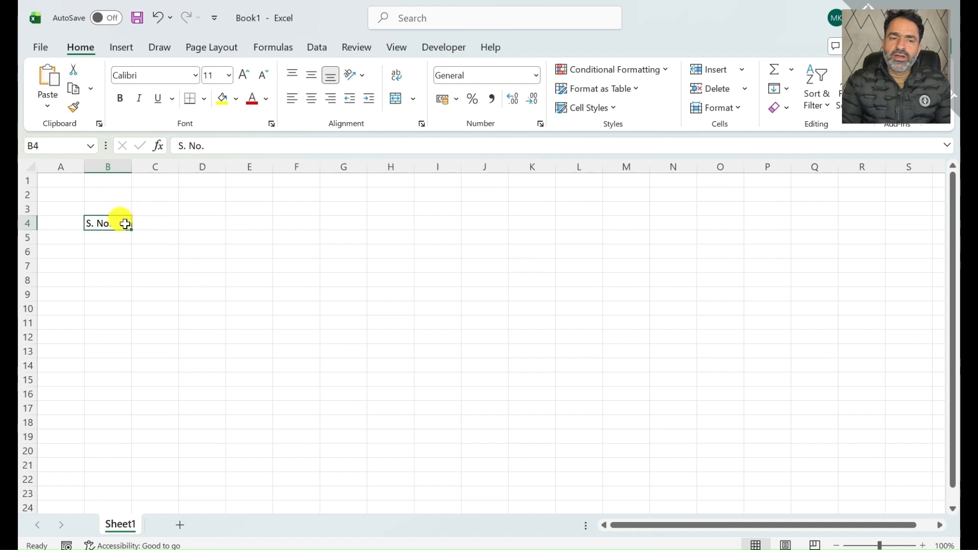
pyautogui.doubleClick(126, 224)
# Step: Enter the column heading "Name of the Employee" in cell C4
pyautogui.click(152, 223)
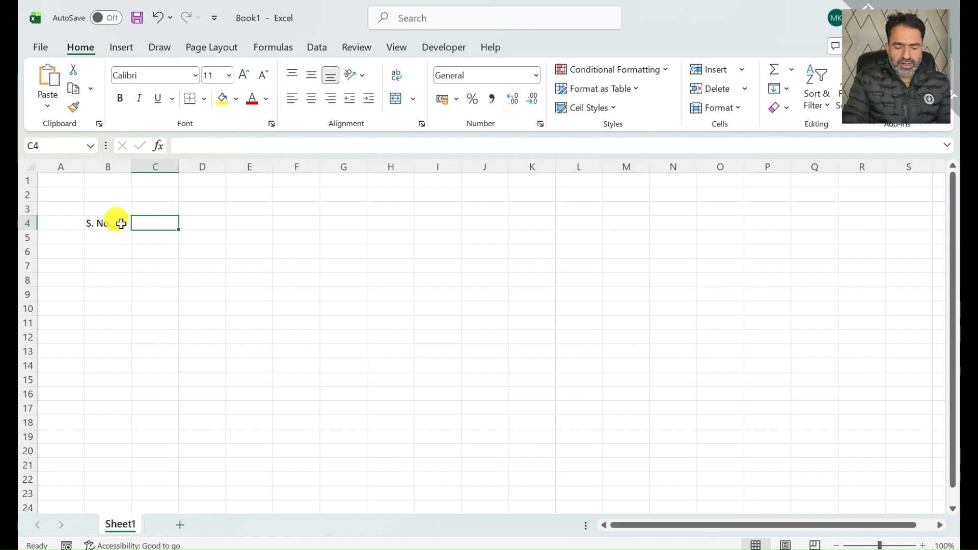
pyautogui.write('Name of the ')
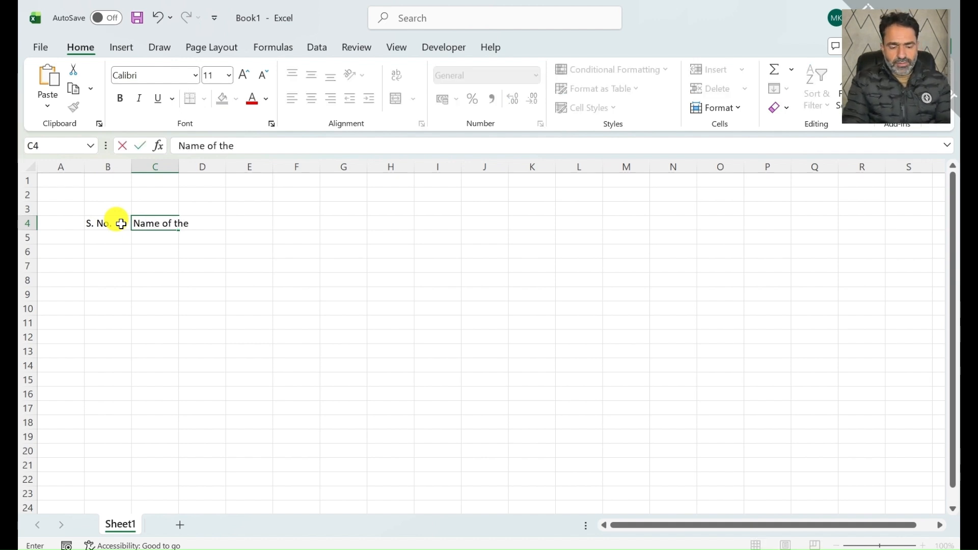
pyautogui.write('Employee')
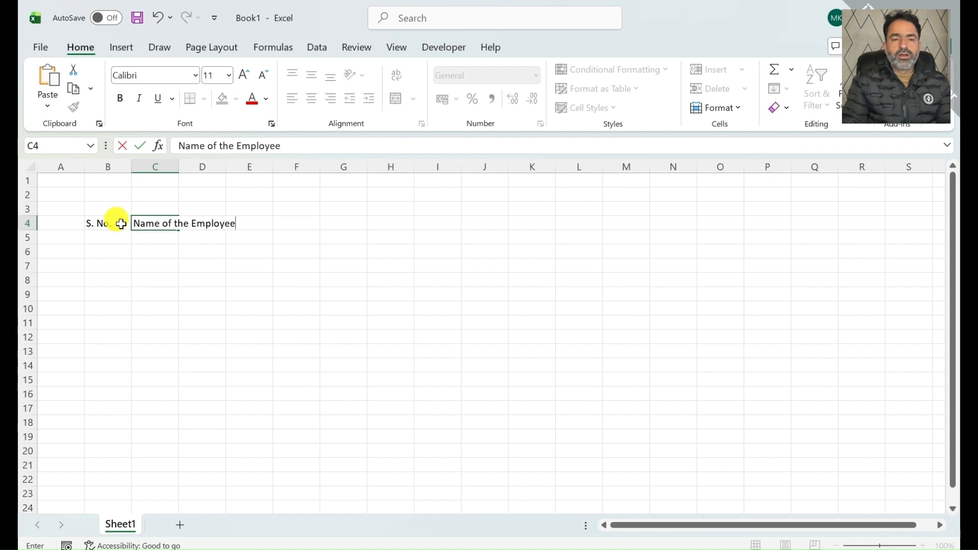
pyautogui.press('Tab')
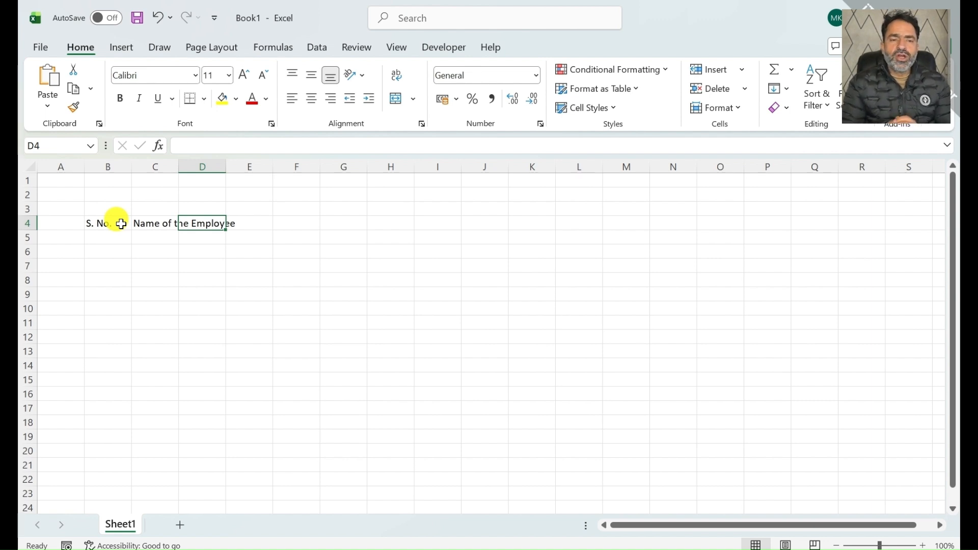
# Step: Examine the number format categories for cell B4 in Format Cells, from Currency through Custom, without applying any
pyautogui.click(121, 225)
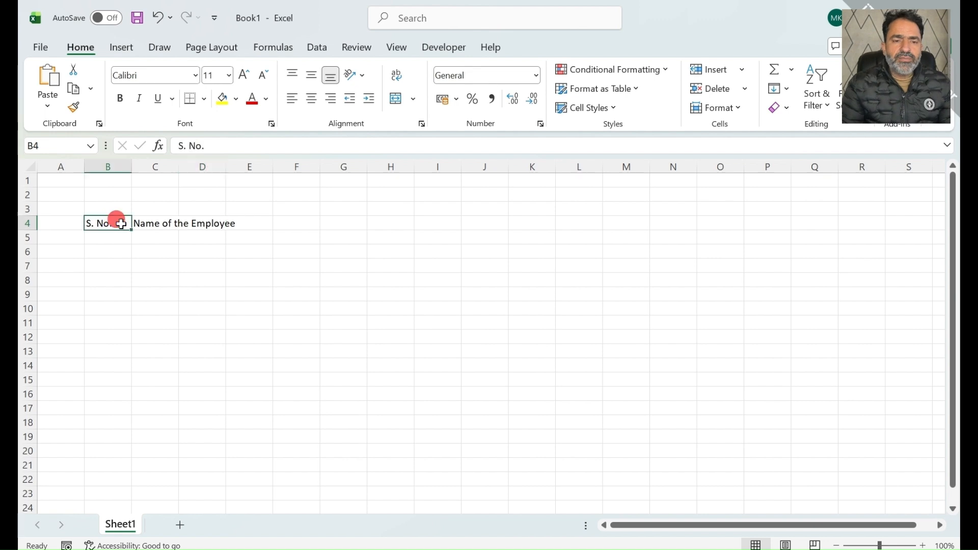
pyautogui.rightClick(122, 226)
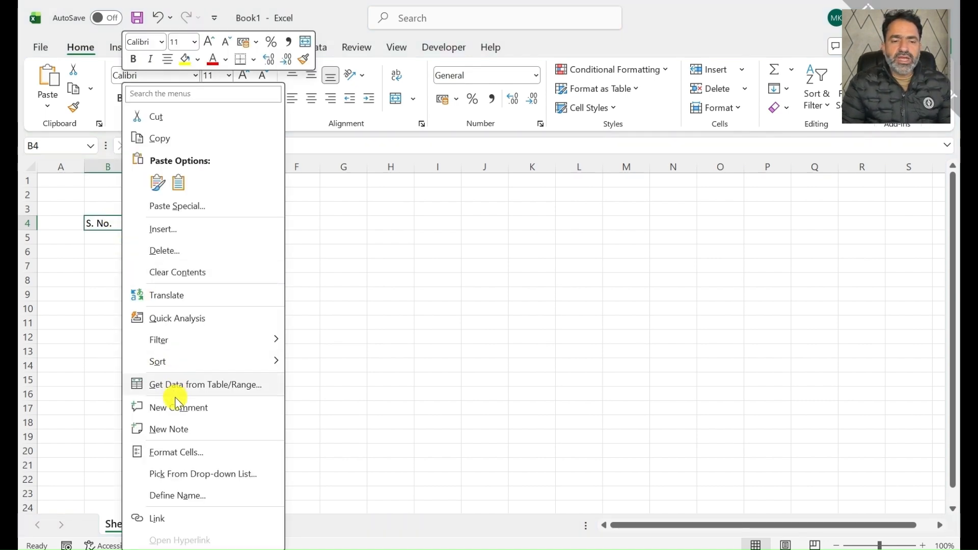
pyautogui.click(180, 451)
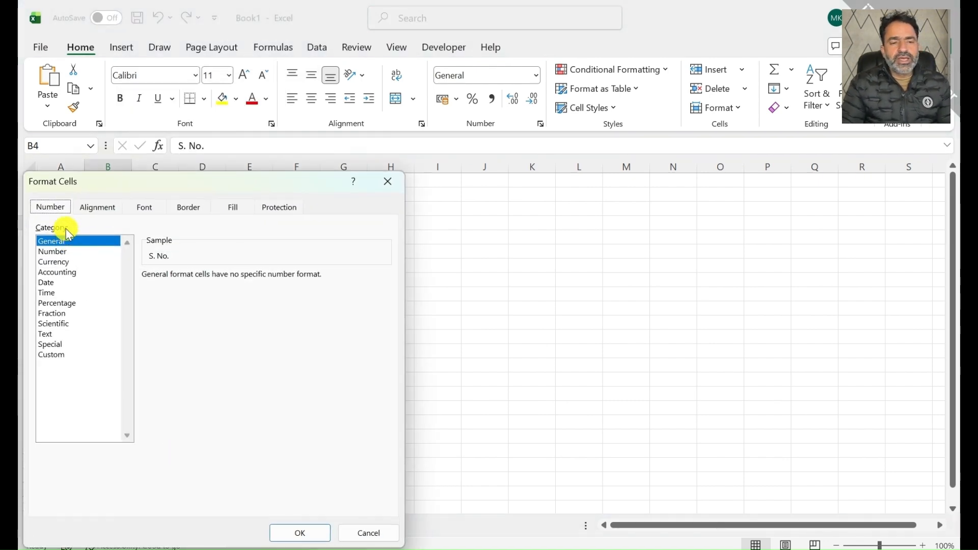
pyautogui.click(68, 262)
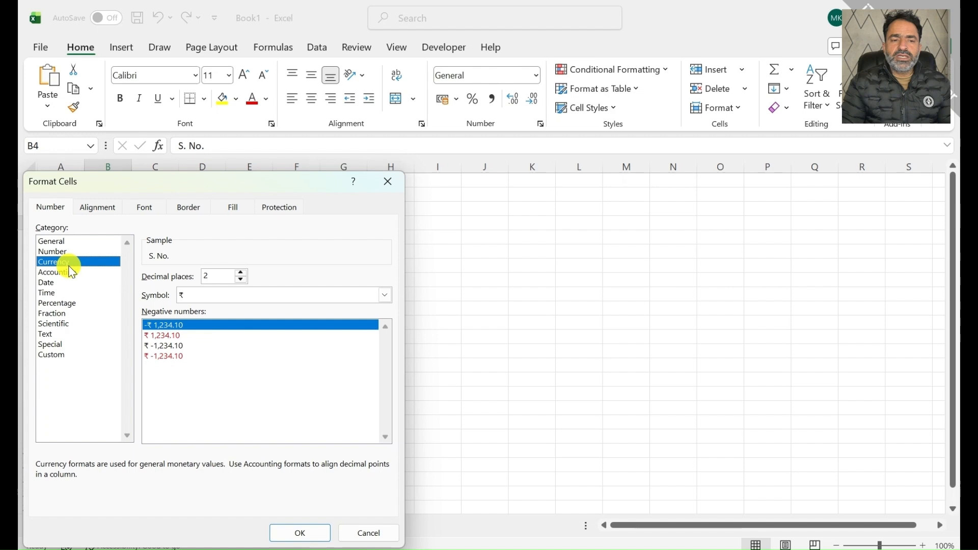
pyautogui.click(66, 273)
pyautogui.click(64, 284)
pyautogui.click(63, 292)
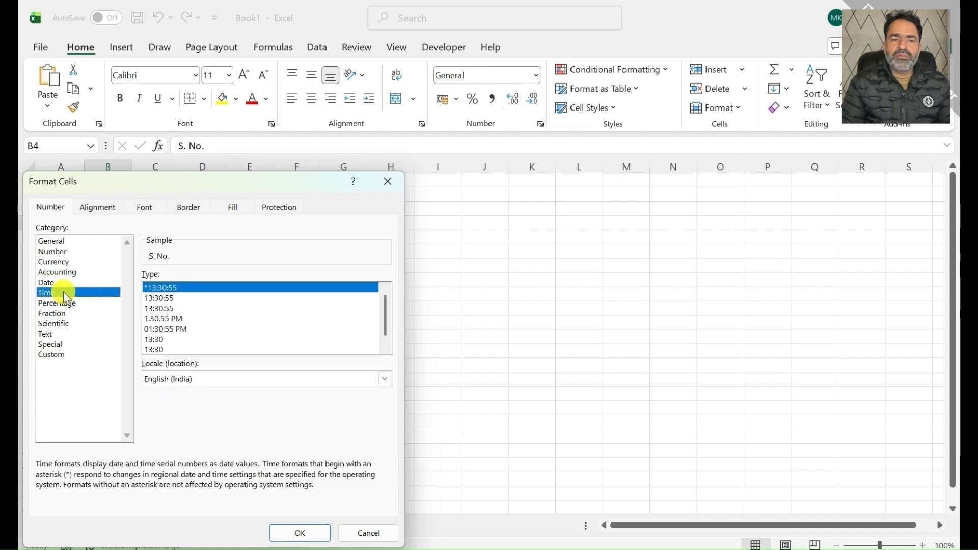
pyautogui.click(63, 303)
pyautogui.click(63, 311)
pyautogui.click(59, 333)
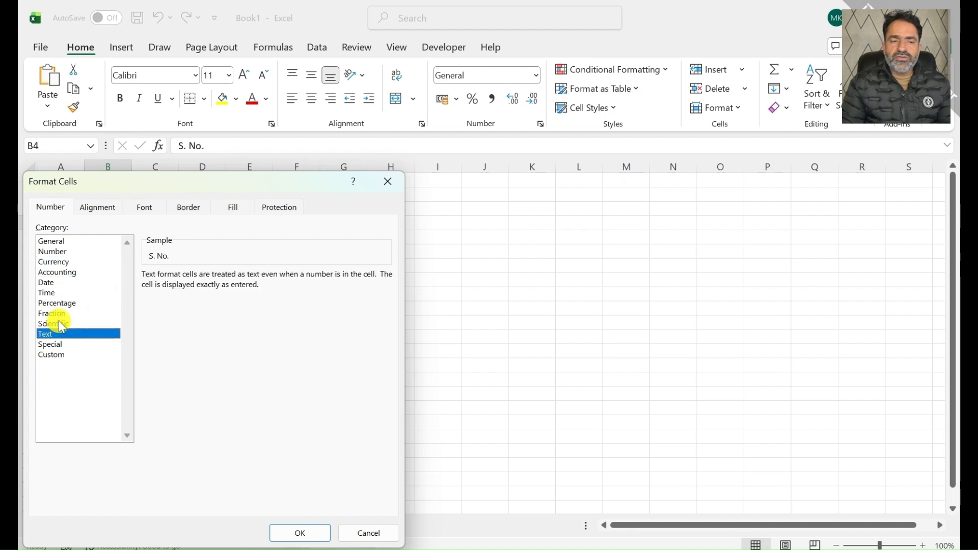
pyautogui.click(59, 323)
pyautogui.click(60, 334)
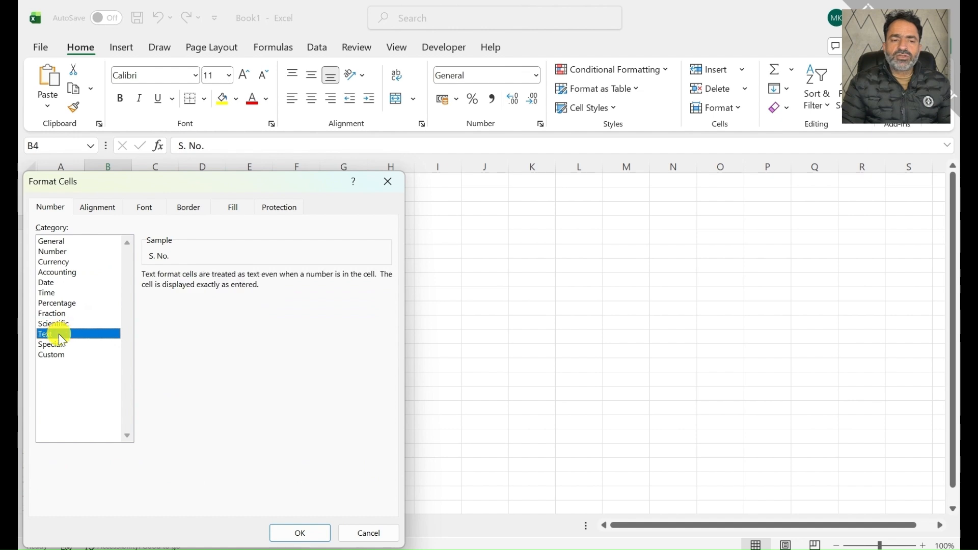
pyautogui.click(59, 343)
pyautogui.click(60, 356)
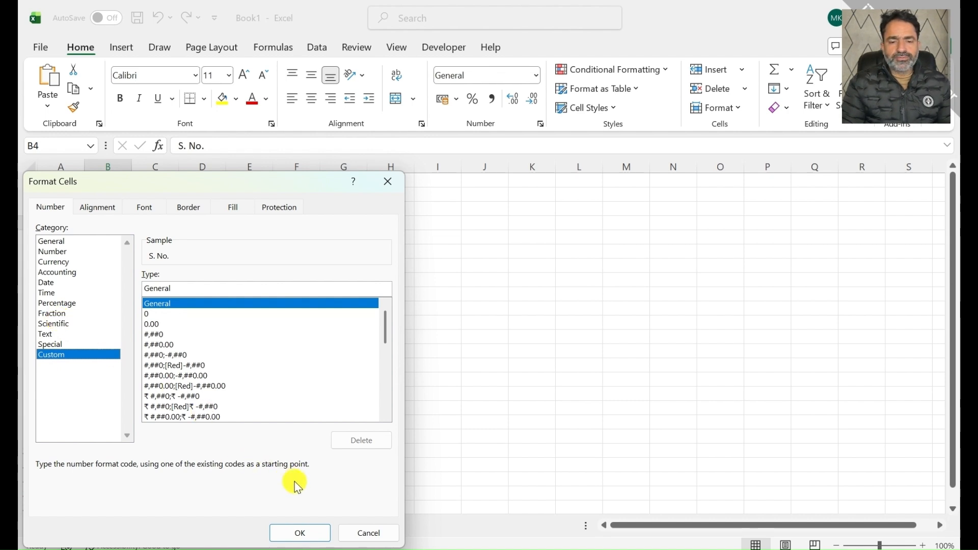
pyautogui.click(365, 533)
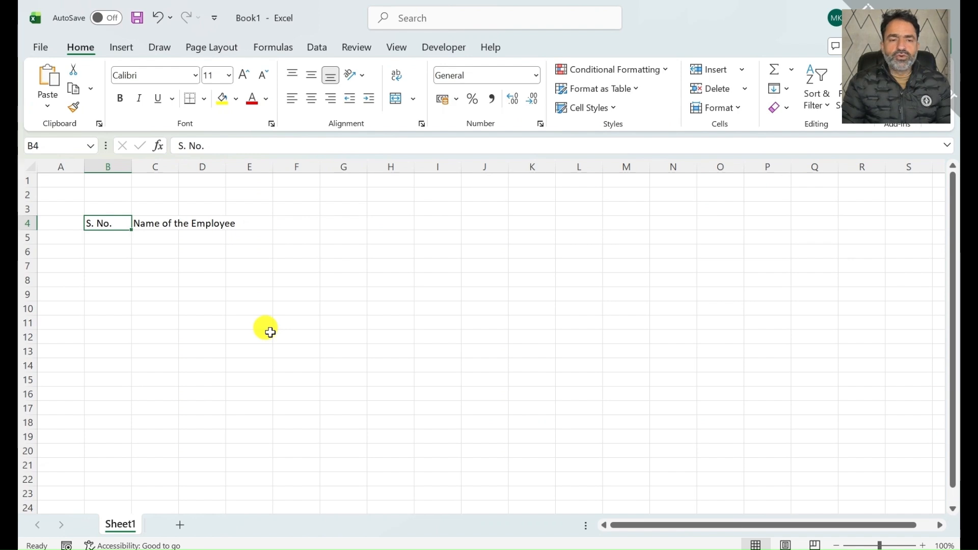
pyautogui.press('Right')
pyautogui.press('Right')
pyautogui.press('Right')
pyautogui.press('Right')
pyautogui.press('Right')
pyautogui.press('Right')
pyautogui.press('Left')
pyautogui.press('Left')
pyautogui.press('Left')
pyautogui.press('Left')
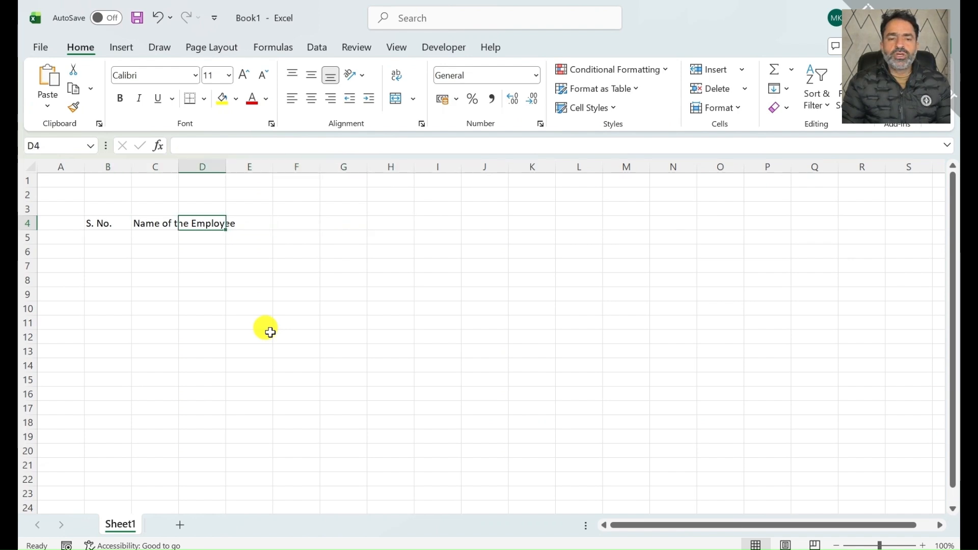
pyautogui.press('Down')
pyautogui.press('Down')
pyautogui.press('Down')
pyautogui.press('Down')
pyautogui.press('Up')
pyautogui.press('Up')
pyautogui.press('Up')
pyautogui.press('Up')
pyautogui.press('Up')
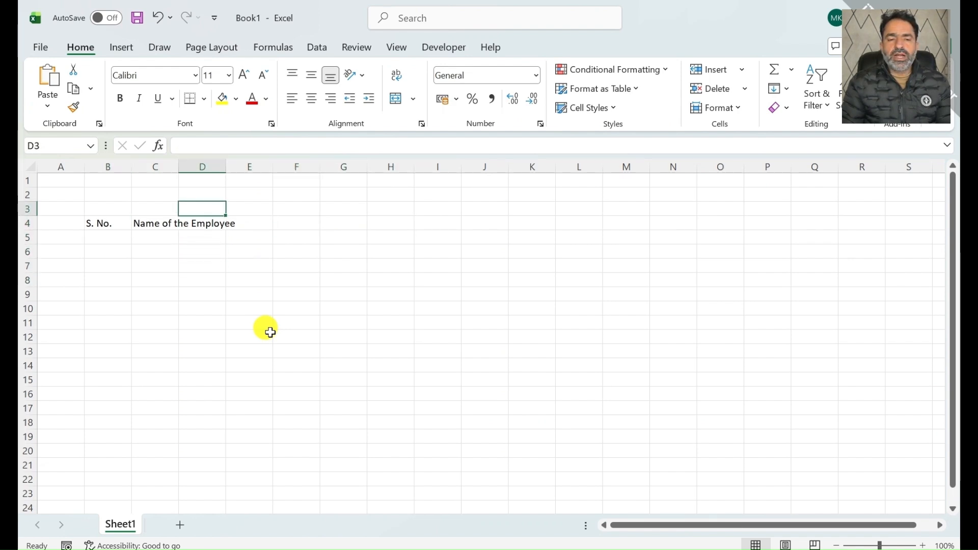
pyautogui.press('Right')
pyautogui.press('Right')
pyautogui.press('Left')
pyautogui.press('Left')
pyautogui.press('Down')
pyautogui.press('Down')
pyautogui.press('Down')
pyautogui.press('Down')
pyautogui.press('Down')
pyautogui.press('Right')
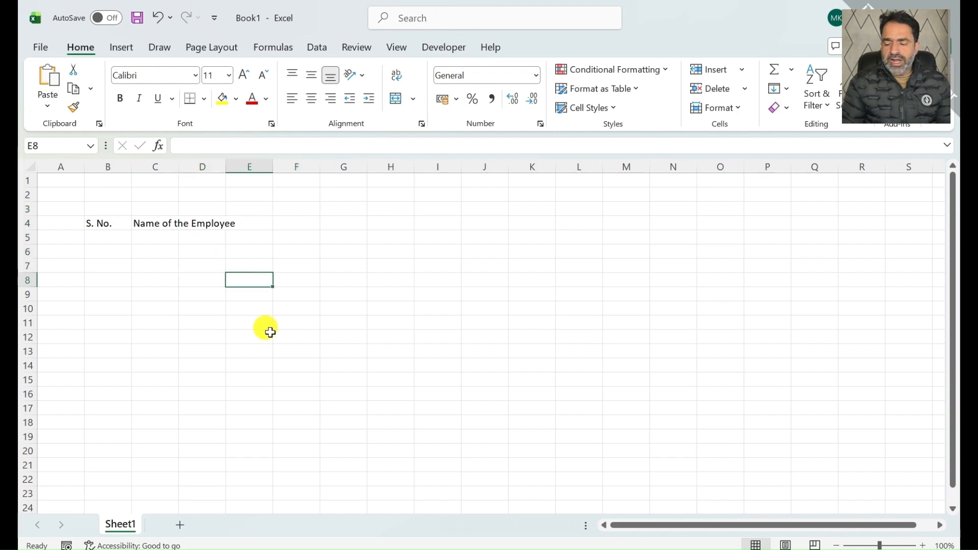
pyautogui.press('Right')
pyautogui.press('Down')
pyautogui.press('Down')
pyautogui.press('Down')
pyautogui.press('Down')
pyautogui.press('Down')
pyautogui.press('Down')
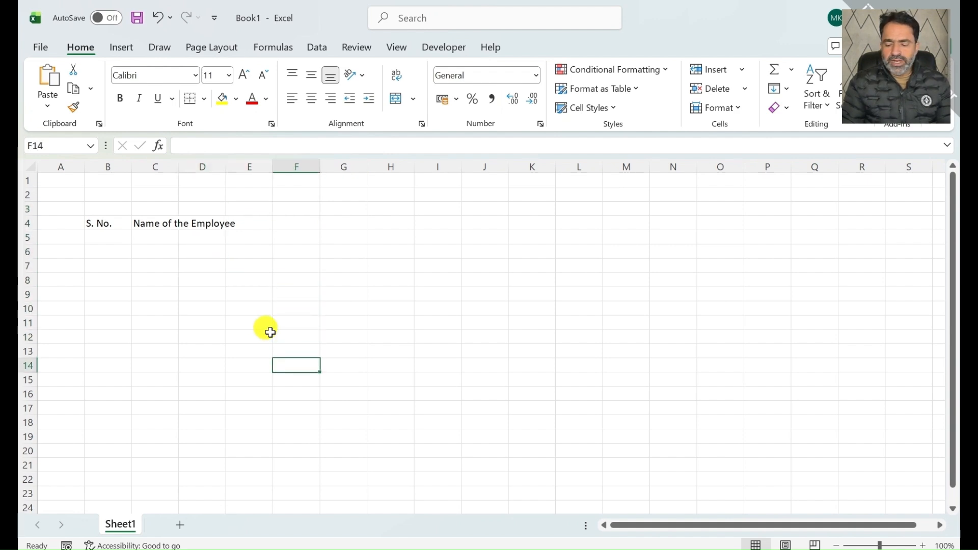
pyautogui.press('Down')
pyautogui.press('Down')
pyautogui.press('Down')
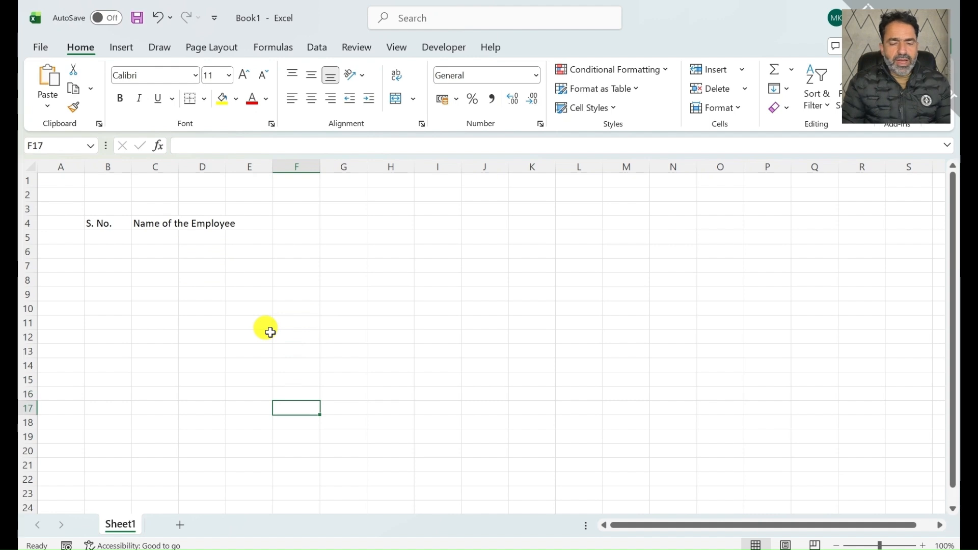
pyautogui.press('Right')
pyautogui.press('Right')
pyautogui.press('Right')
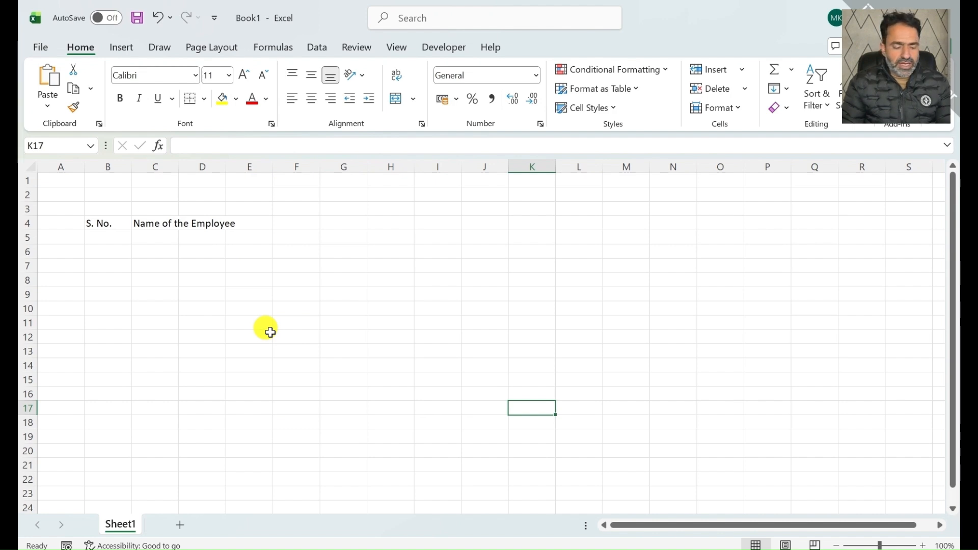
pyautogui.press('Left')
pyautogui.press('Left')
pyautogui.press('Left')
pyautogui.press('Left')
pyautogui.press('Left')
pyautogui.press('Left')
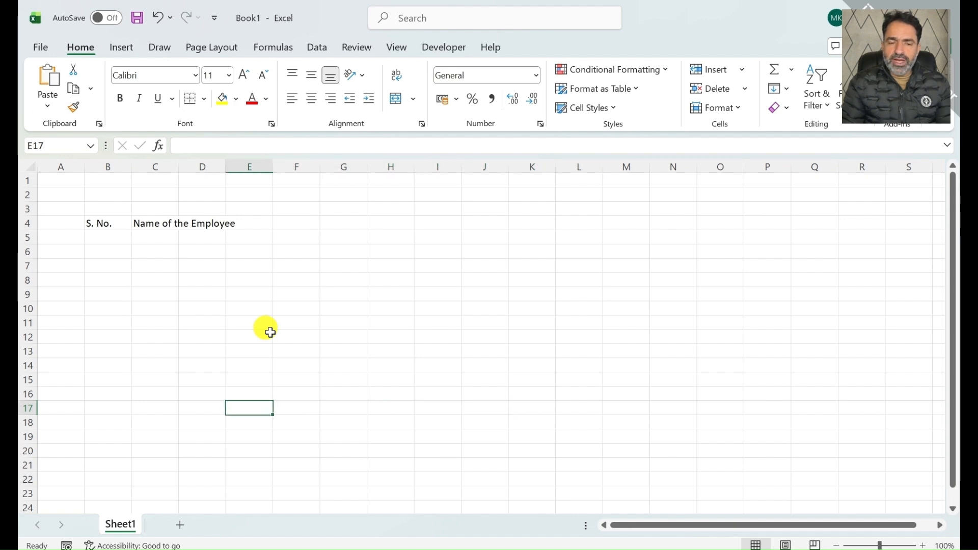
pyautogui.press('Up')
pyautogui.press('Up')
pyautogui.press('Up')
pyautogui.press('Up')
pyautogui.press('Up')
pyautogui.press('Up')
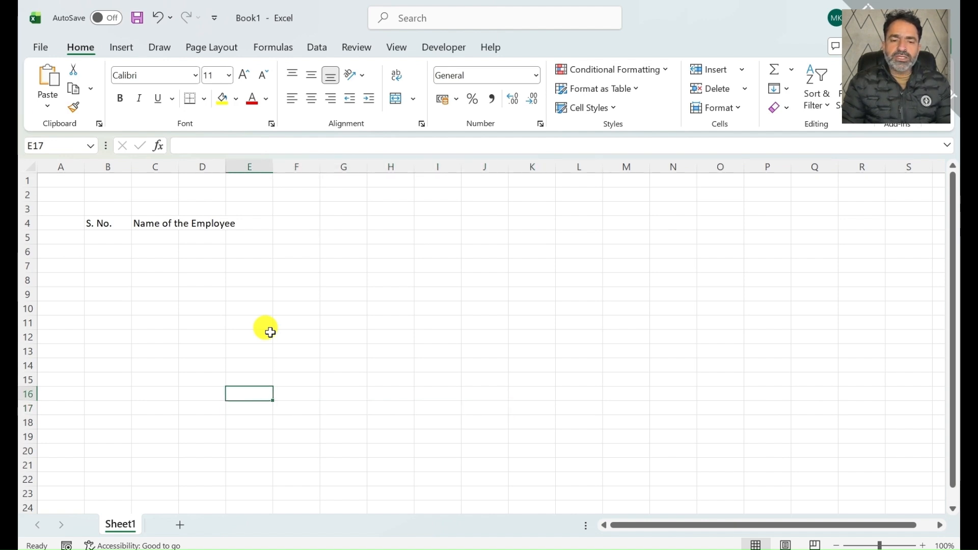
pyautogui.press('Up')
pyautogui.press('Up')
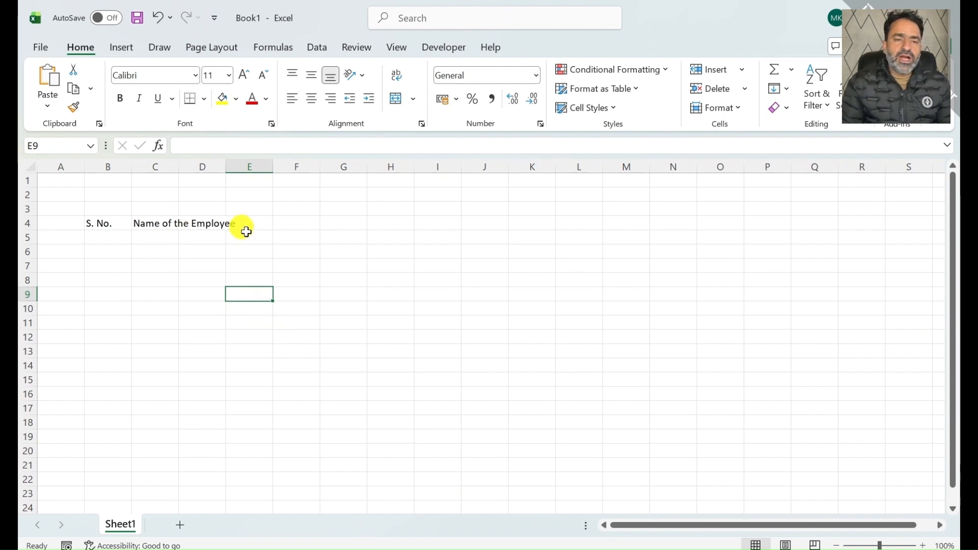
pyautogui.click(161, 224)
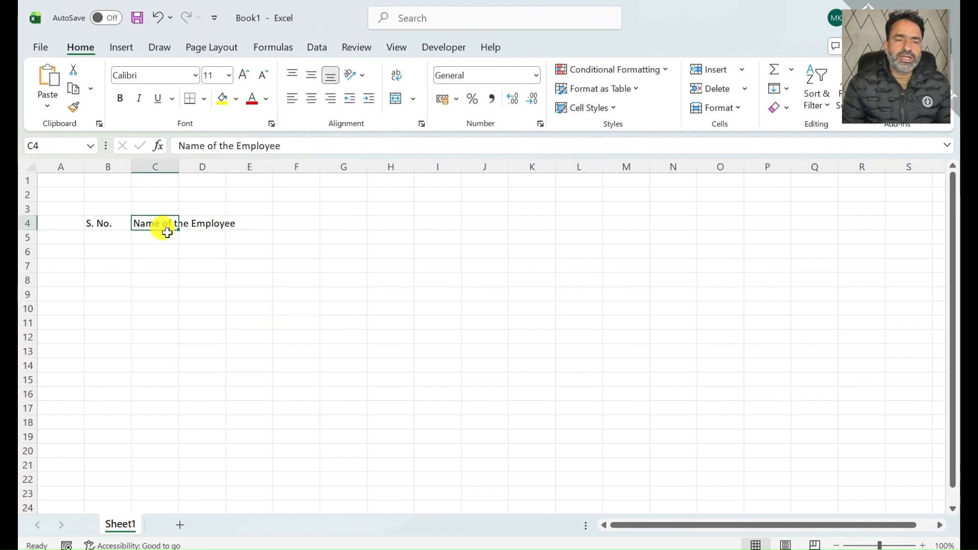
pyautogui.click(118, 222)
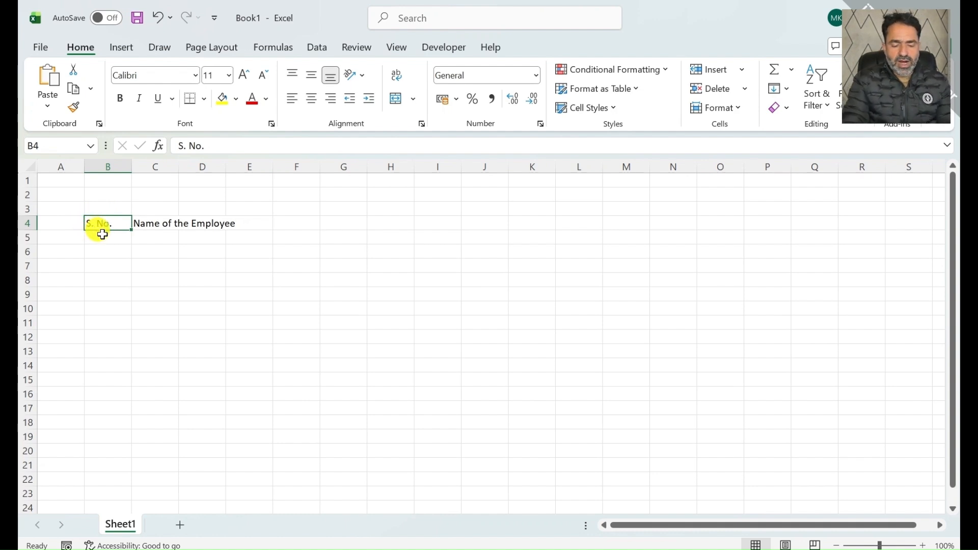
pyautogui.write('r')
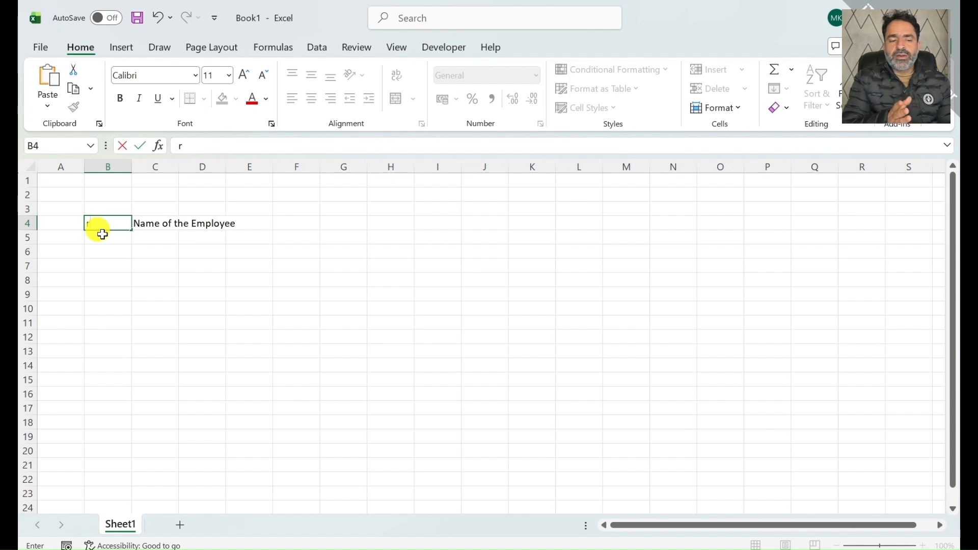
pyautogui.press('Escape')
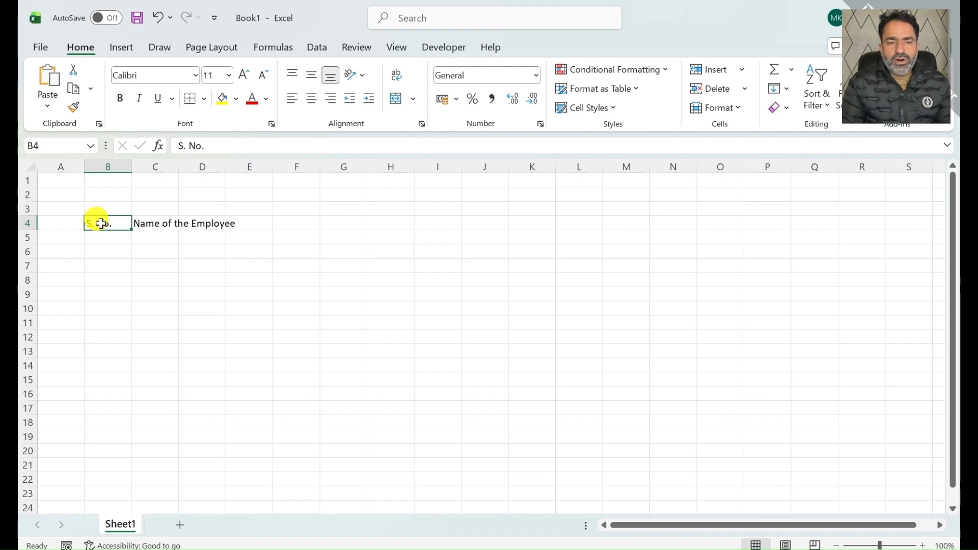
# Step: Edit the heading directly in cell B4 to read "Sr. No." and undo the edit
pyautogui.doubleClick(101, 223)
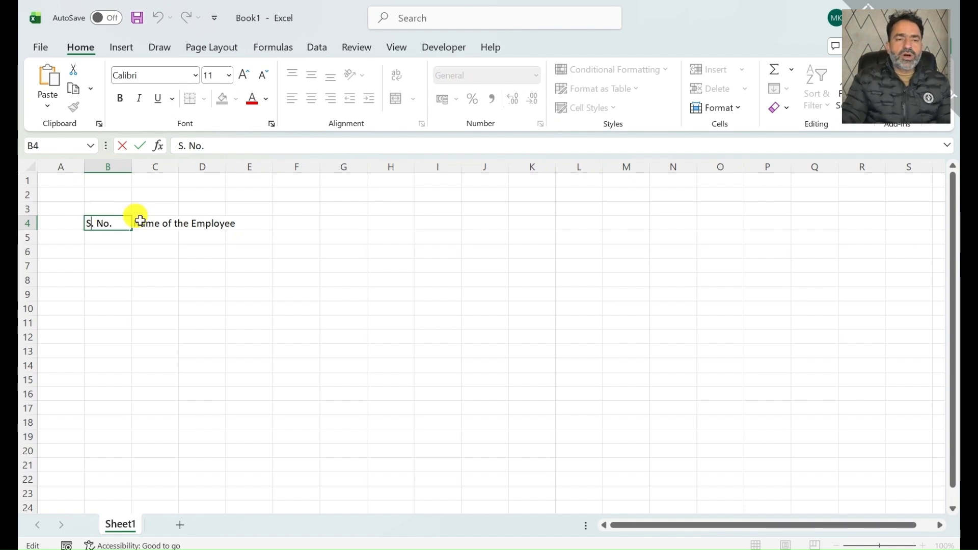
pyautogui.write('r')
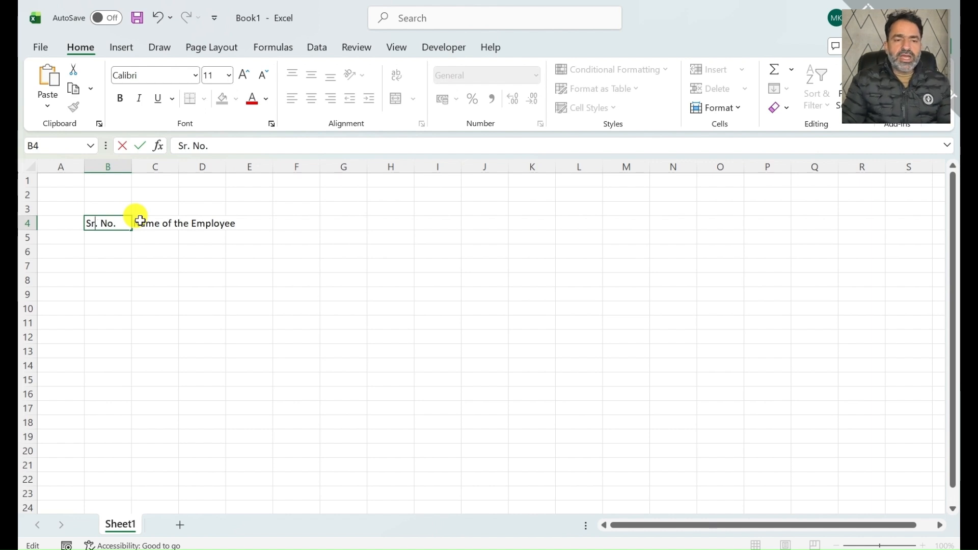
pyautogui.press('Return')
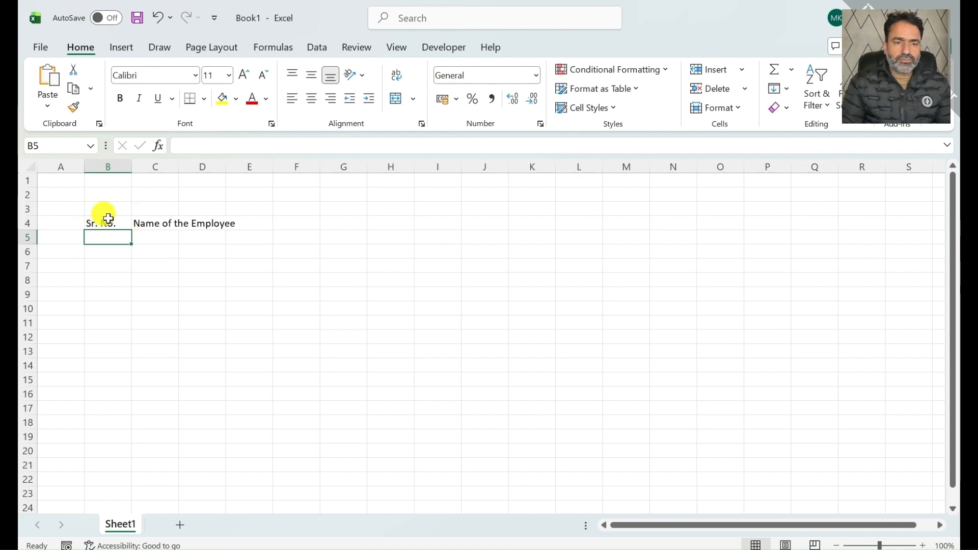
pyautogui.hotkey('ctrl', 'z')
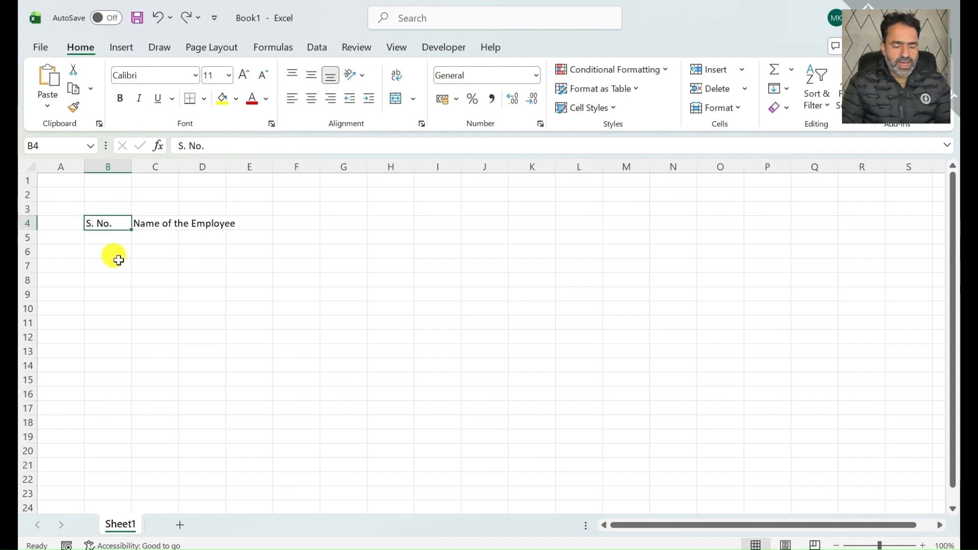
# Step: Insert an "r" after the "S" in cell B4's heading, making it "Sr. No.", and undo the insertion
pyautogui.press('F2')
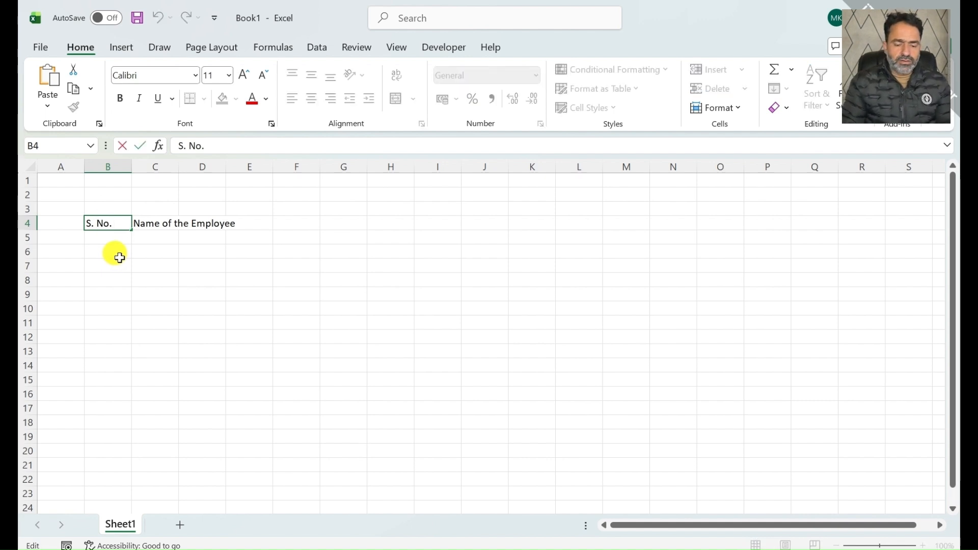
pyautogui.write('r')
pyautogui.press('Return')
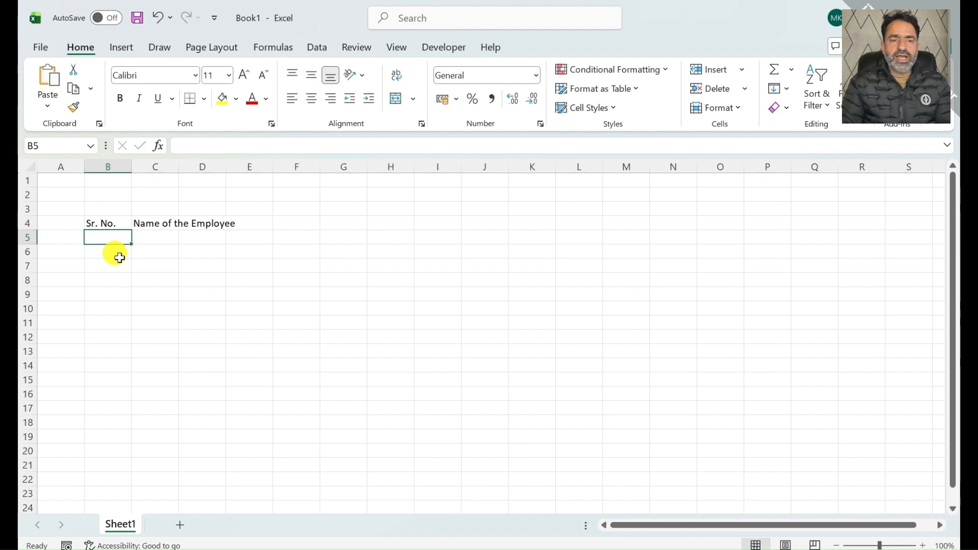
pyautogui.hotkey('ctrl', 'z')
# Step: Change the heading of cell B4 to "Sr. No." through the formula bar
pyautogui.click(202, 145)
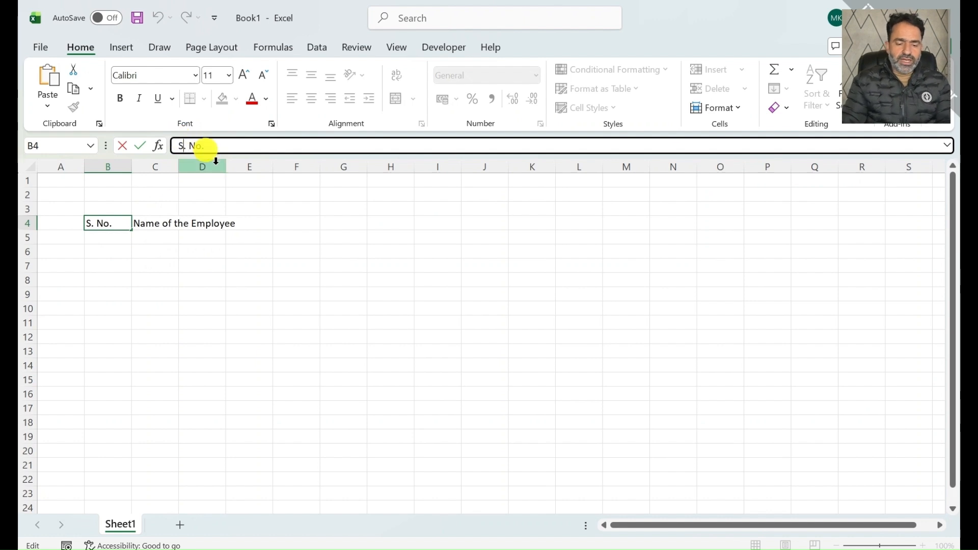
pyautogui.write('r')
pyautogui.press('Return')
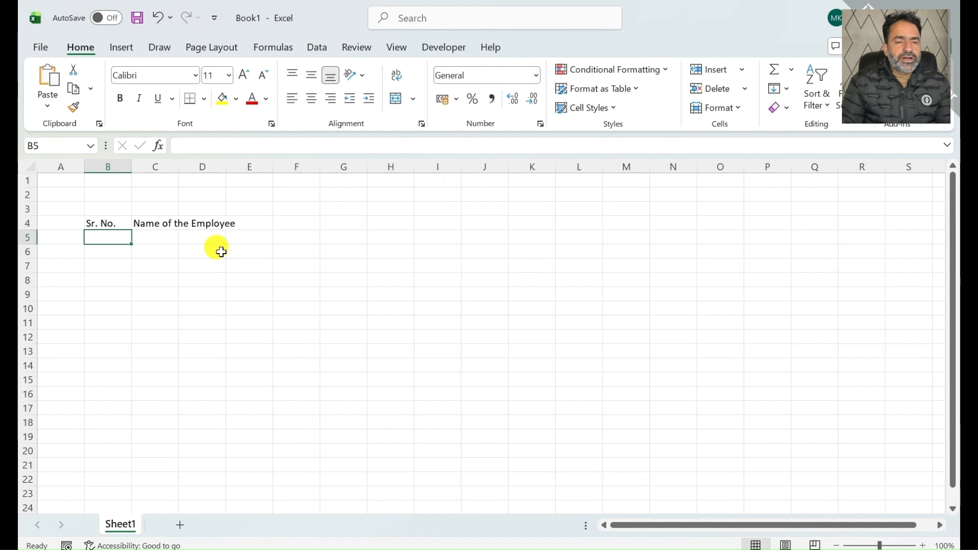
# Step: Clear the contents of cell B4 and undo the clearing
pyautogui.click(124, 223)
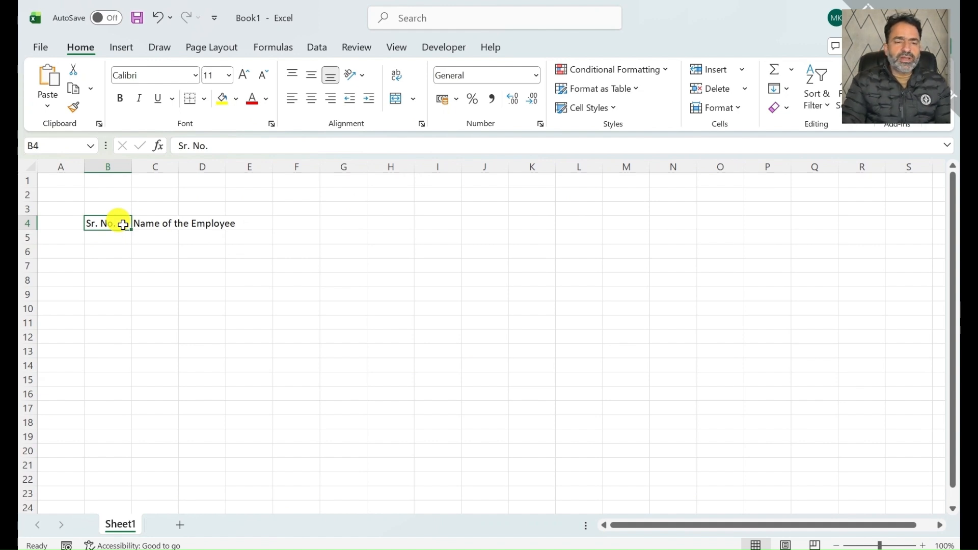
pyautogui.press('Delete')
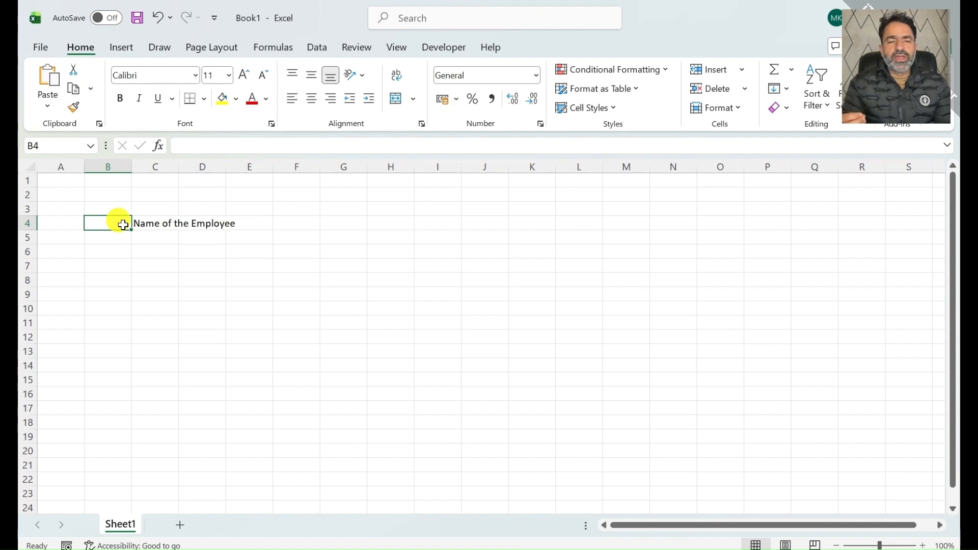
pyautogui.hotkey('ctrl', 'z')
# Step: Delete the whole of row 4 and undo the row deletion
pyautogui.click(24, 224)
pyautogui.rightClick(25, 224)
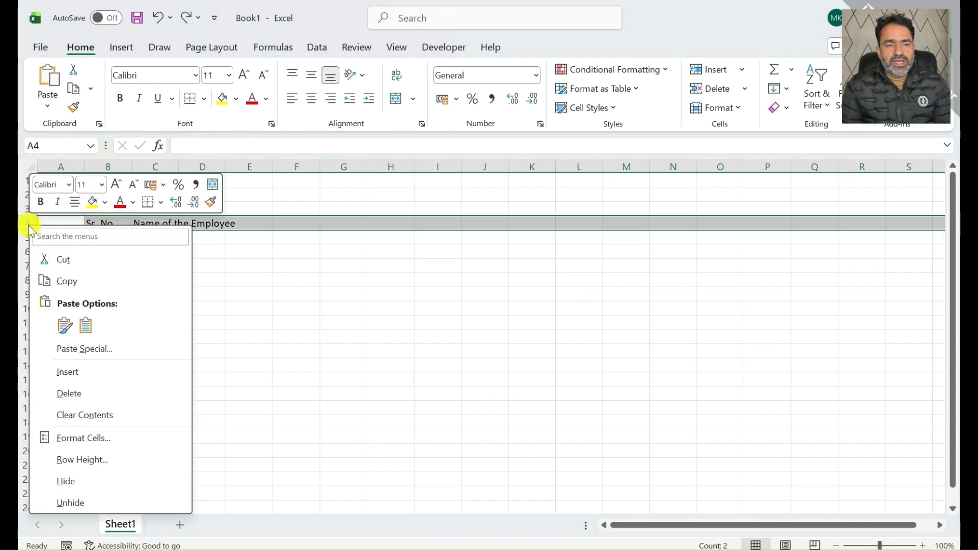
pyautogui.click(70, 394)
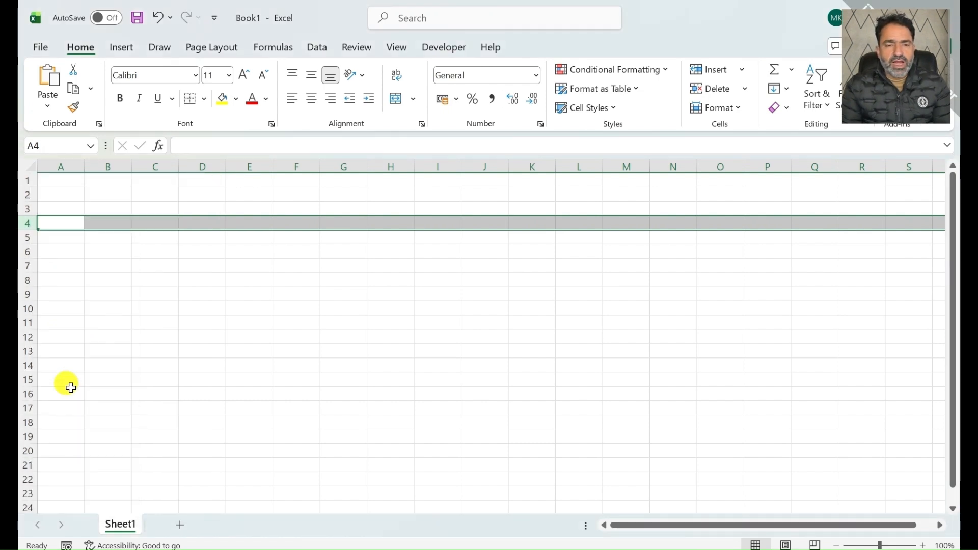
pyautogui.click(72, 366)
pyautogui.hotkey('ctrl', 'z')
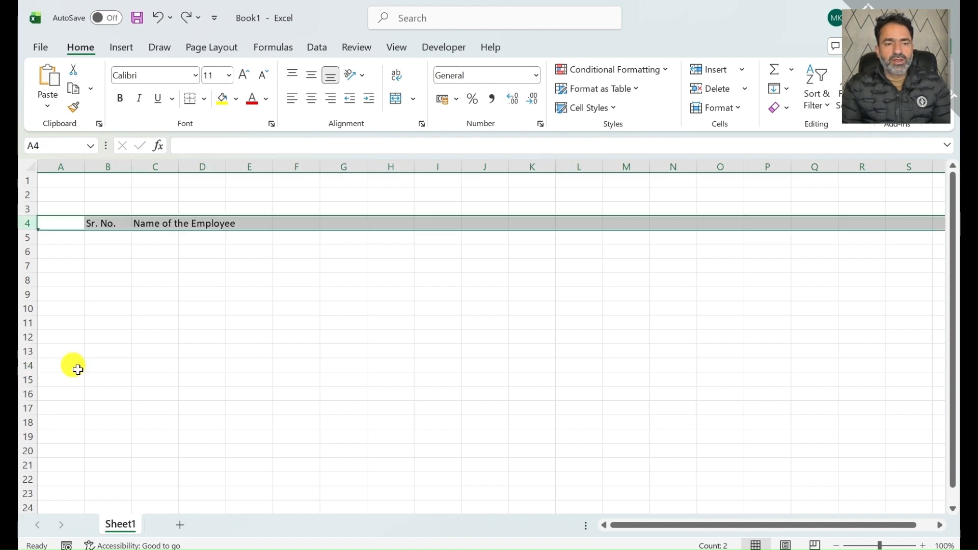
# Step: Delete the whole of column B and undo the column deletion
pyautogui.click(110, 164)
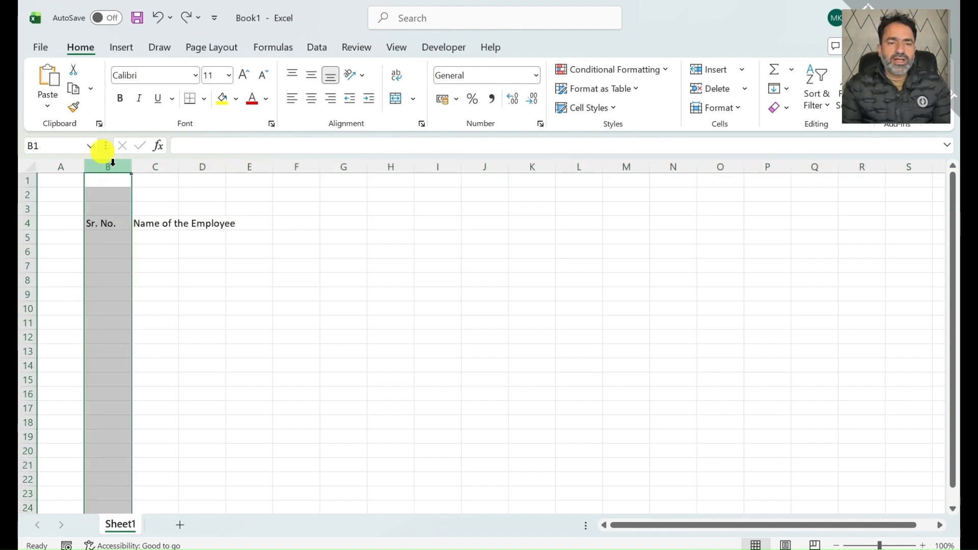
pyautogui.rightClick(111, 163)
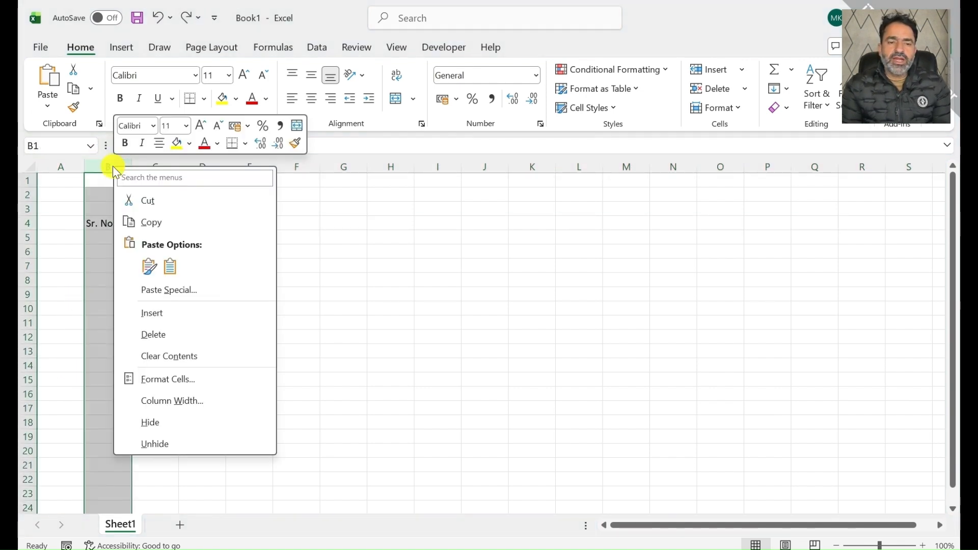
pyautogui.click(137, 334)
pyautogui.click(108, 294)
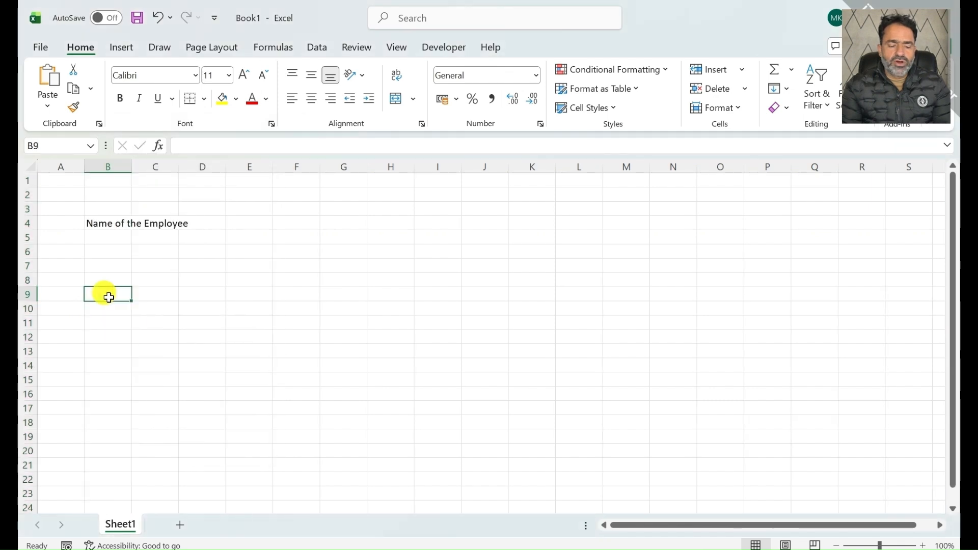
pyautogui.hotkey('ctrl', 'z')
pyautogui.click(110, 292)
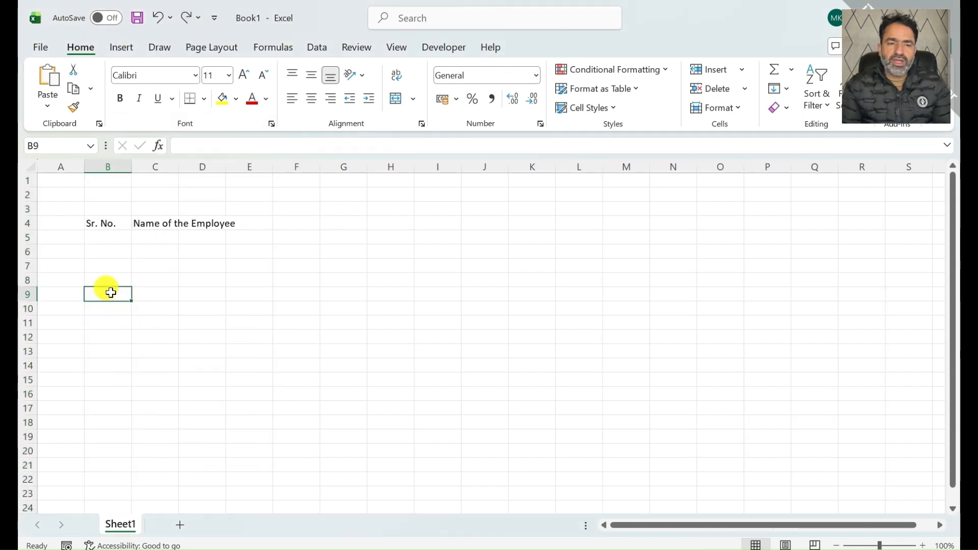
# Step: Delete from cell B4 with the Entire column option after trying the other Delete options, and undo the deletion
pyautogui.click(110, 225)
pyautogui.rightClick(113, 225)
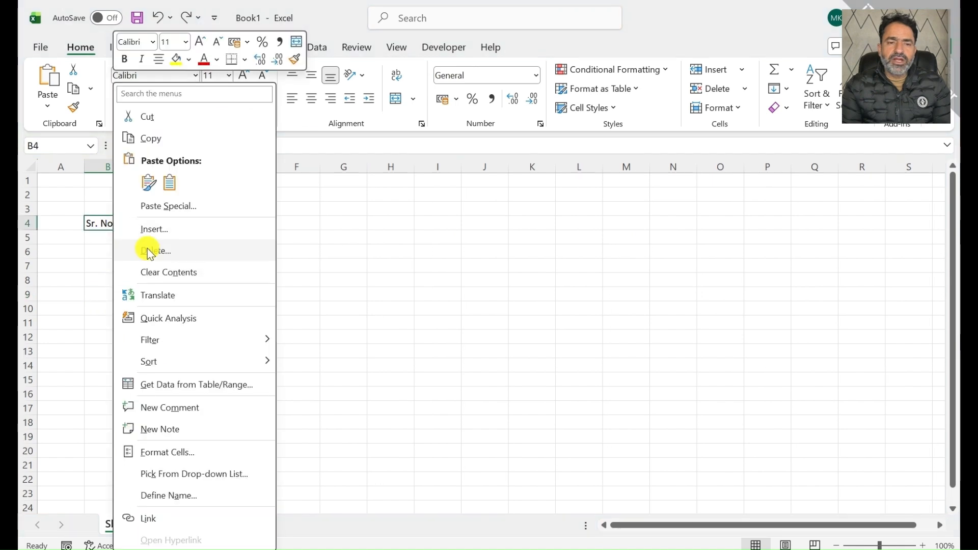
pyautogui.click(147, 248)
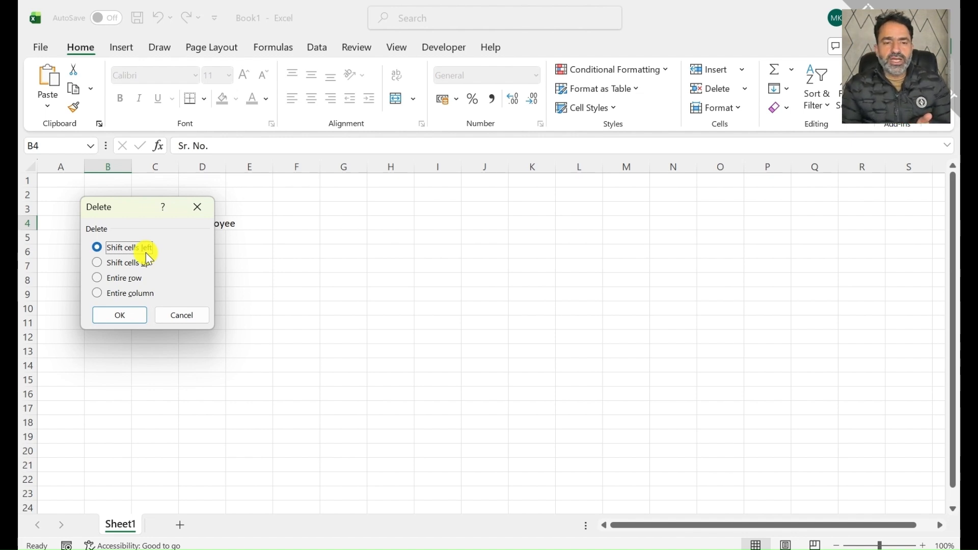
pyautogui.moveTo(143, 207); pyautogui.dragTo(372, 254)
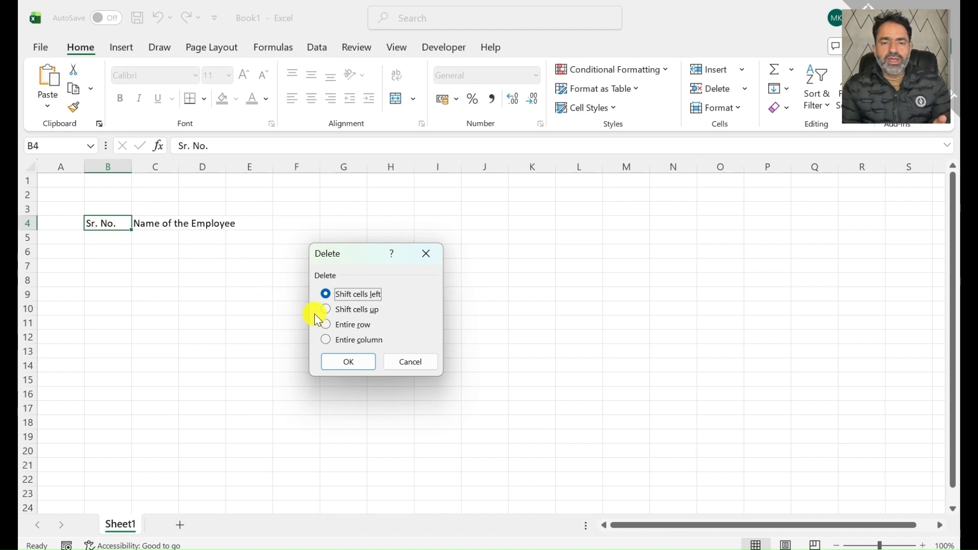
pyautogui.click(332, 308)
pyautogui.click(329, 295)
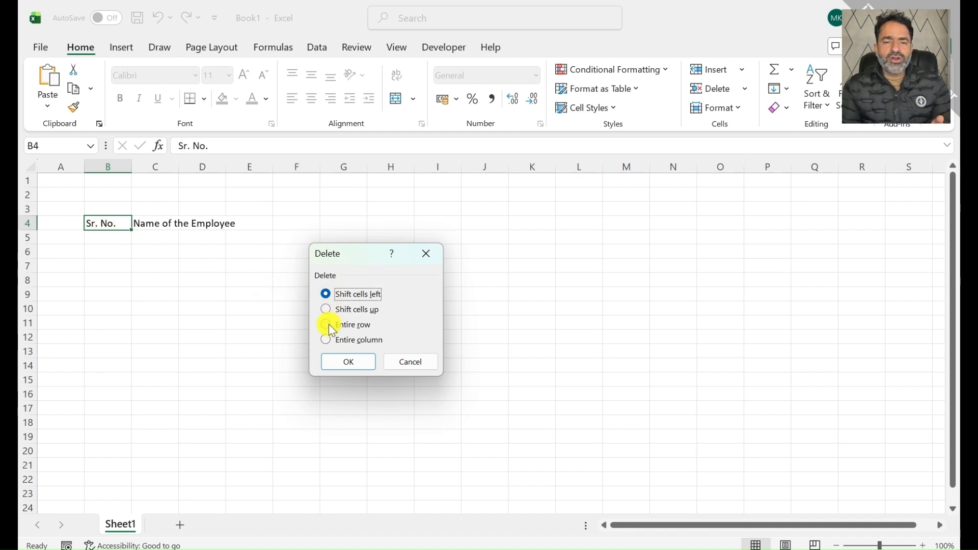
pyautogui.click(329, 325)
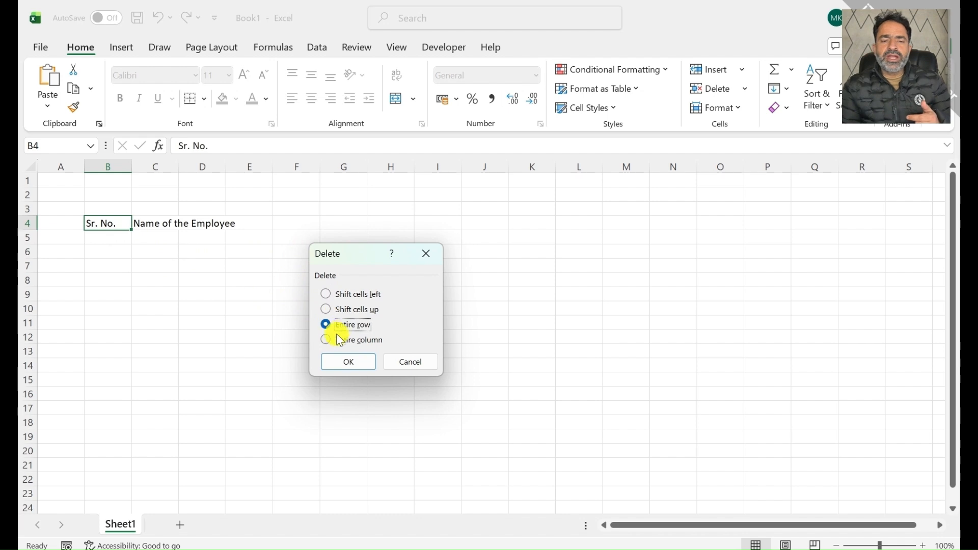
pyautogui.click(329, 339)
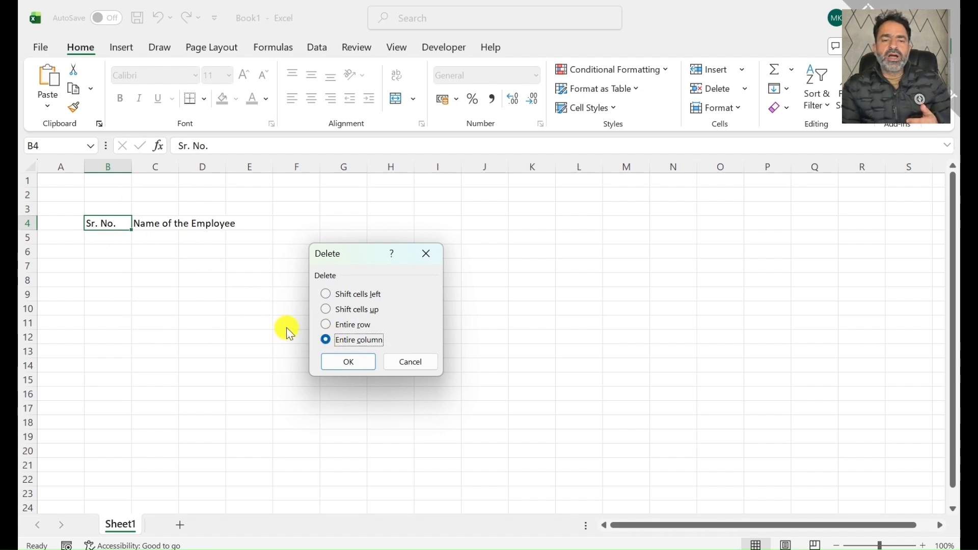
pyautogui.click(346, 362)
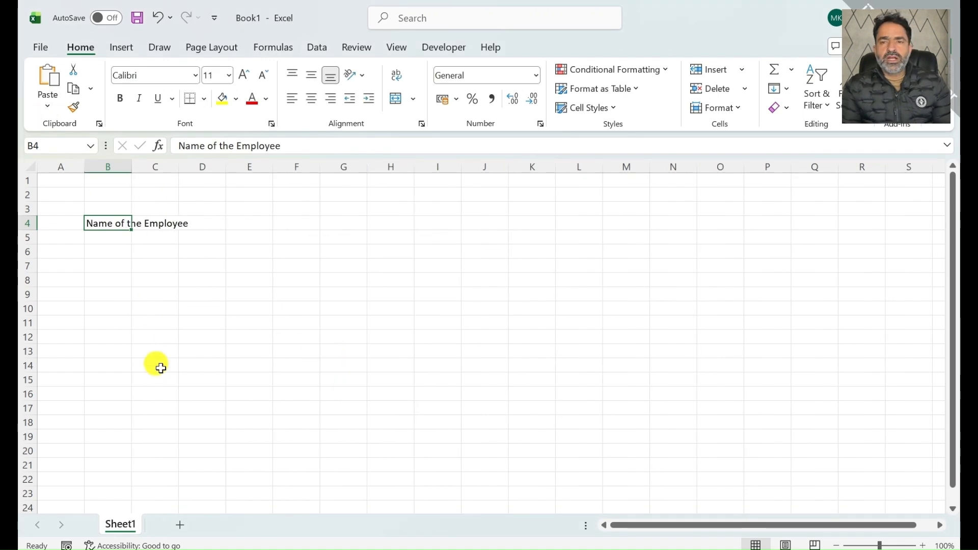
pyautogui.hotkey('ctrl', 'z')
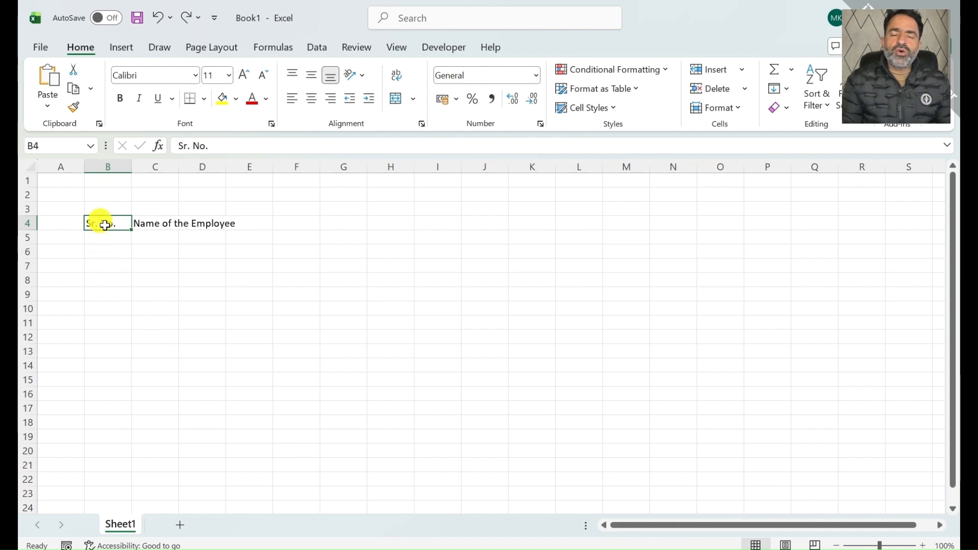
# Step: Delete column B with its "Sr. No." heading again and undo the deletion
pyautogui.click(106, 167)
pyautogui.rightClick(109, 168)
pyautogui.click(151, 336)
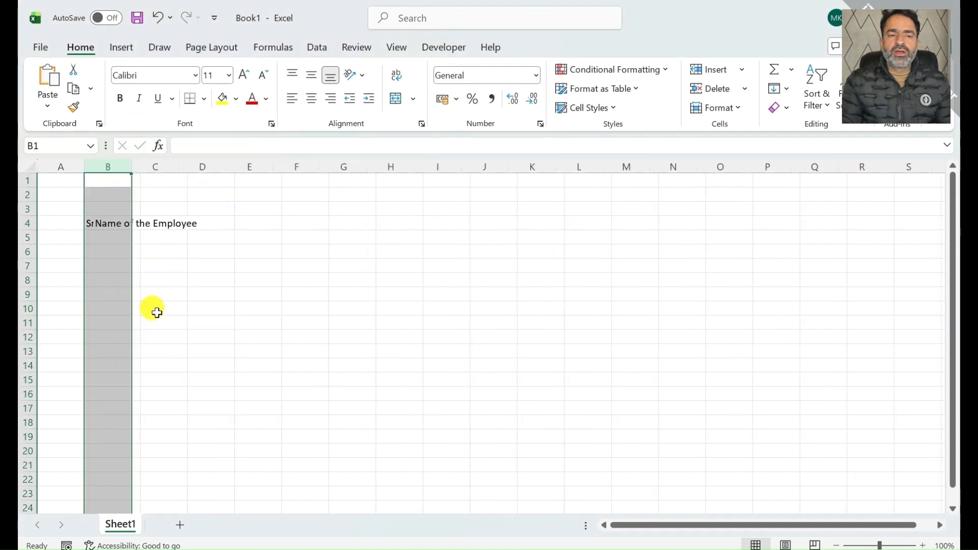
pyautogui.click(172, 280)
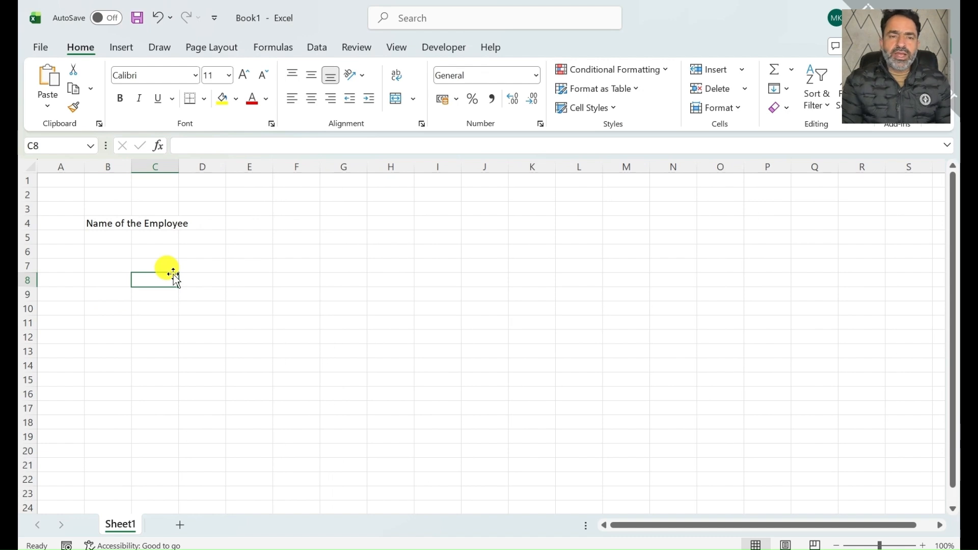
pyautogui.click(160, 19)
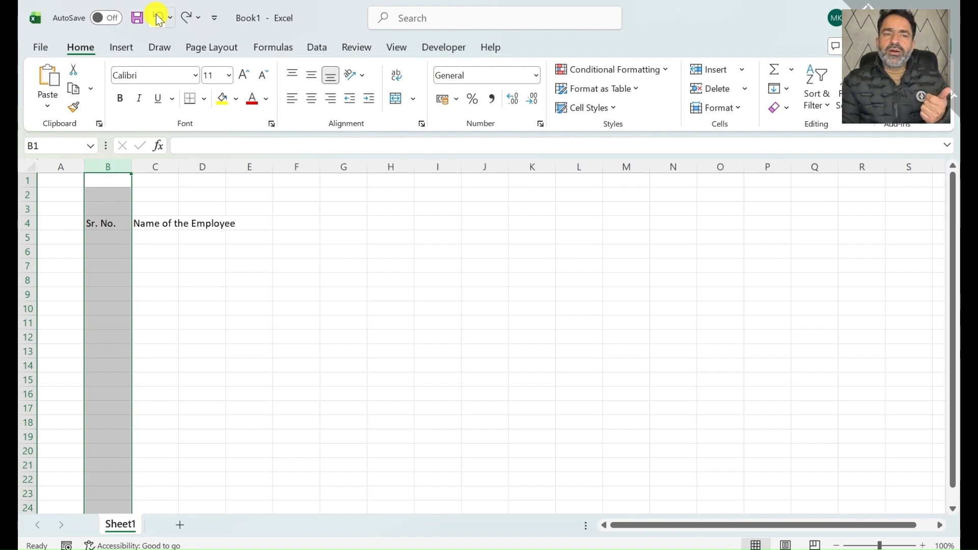
# Step: Redo the deletion of column B and undo it once more
pyautogui.click(186, 22)
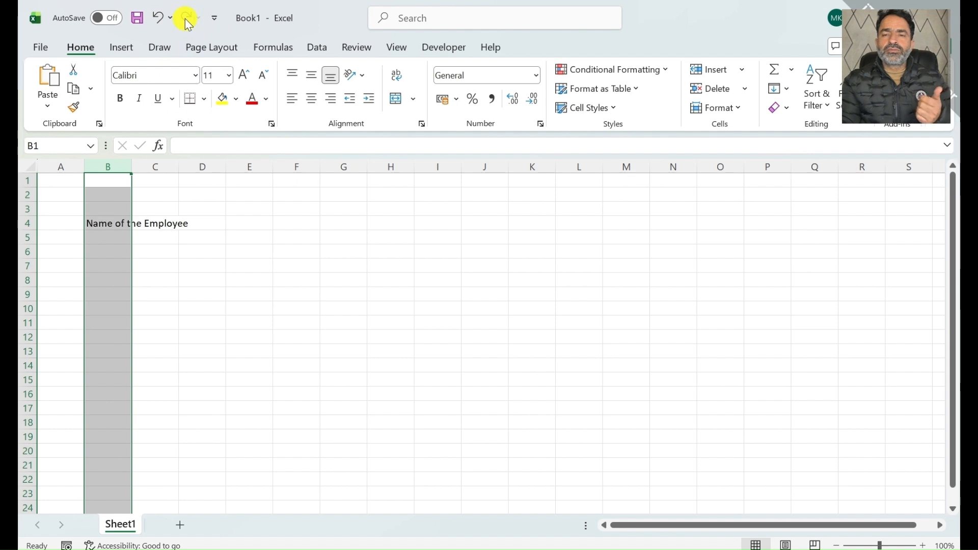
pyautogui.click(169, 193)
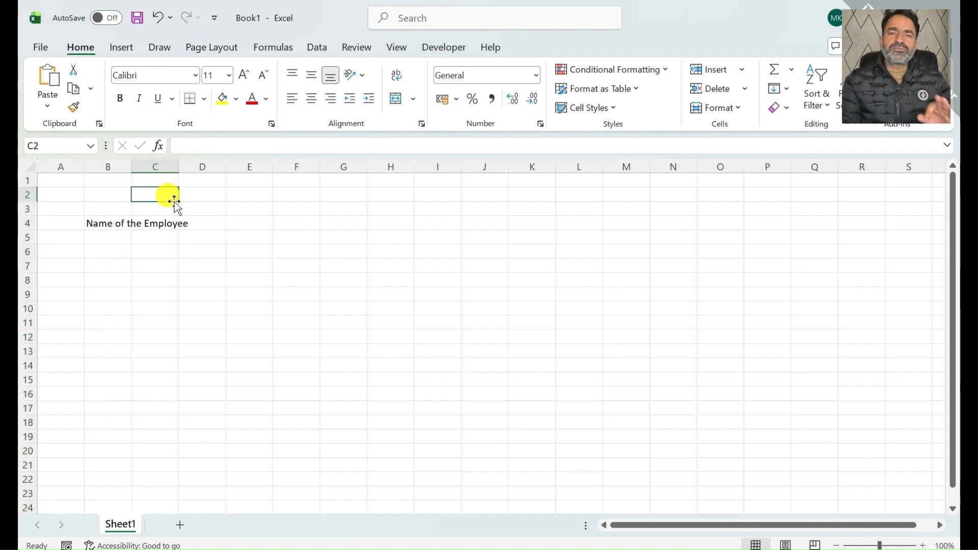
pyautogui.hotkey('ctrl', 'z')
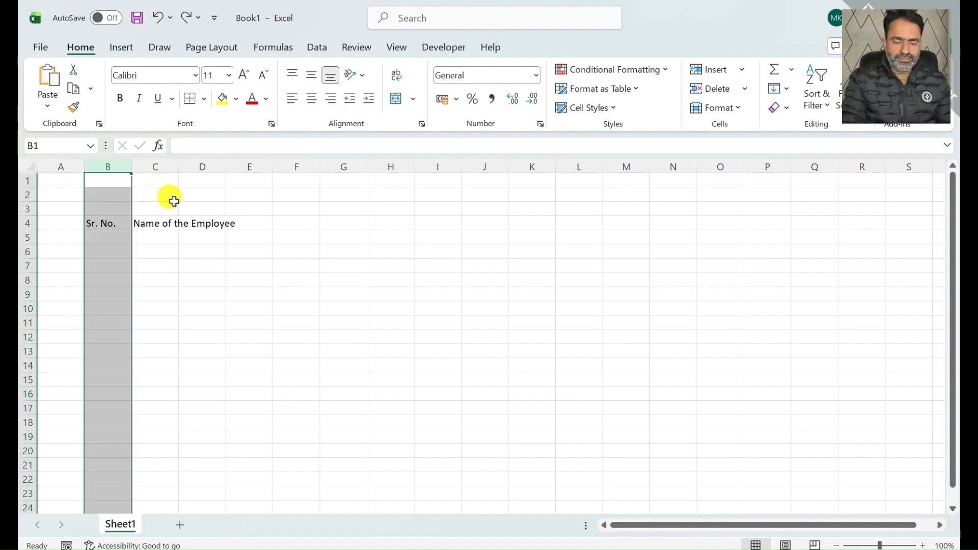
# Step: Redo the deletion of column B
pyautogui.hotkey('ctrl', 'y')
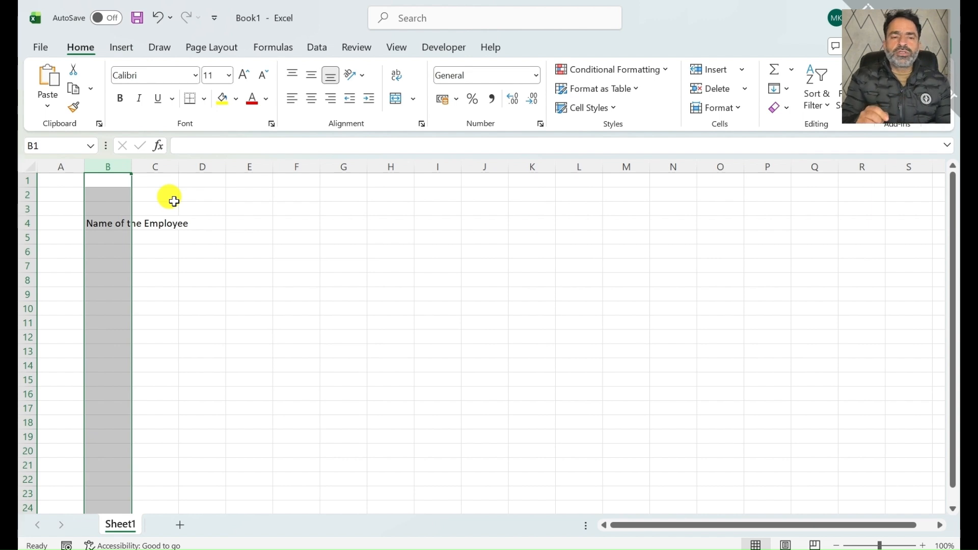
pyautogui.click(174, 200)
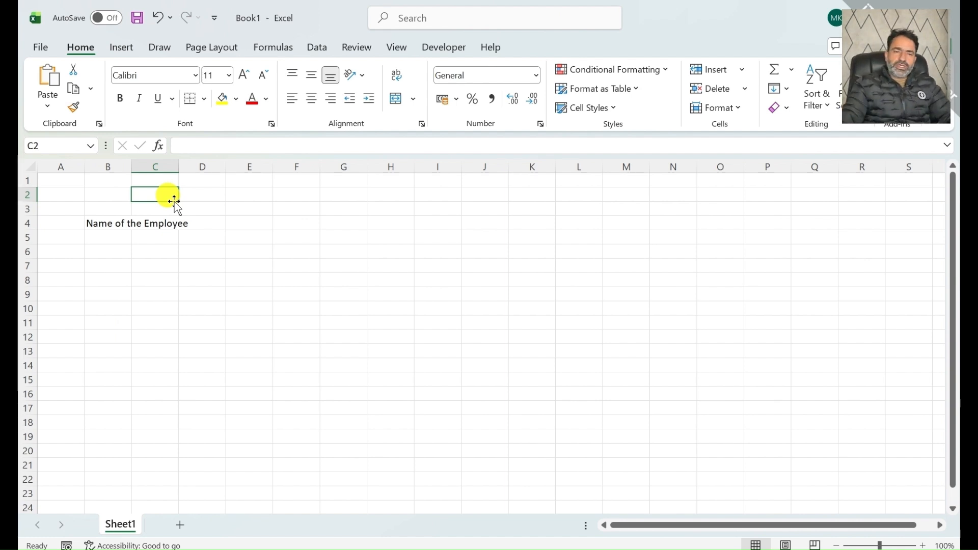
# Step: Select the whole of row 2, followed by the whole of column C, and clear the selection
pyautogui.click(28, 194)
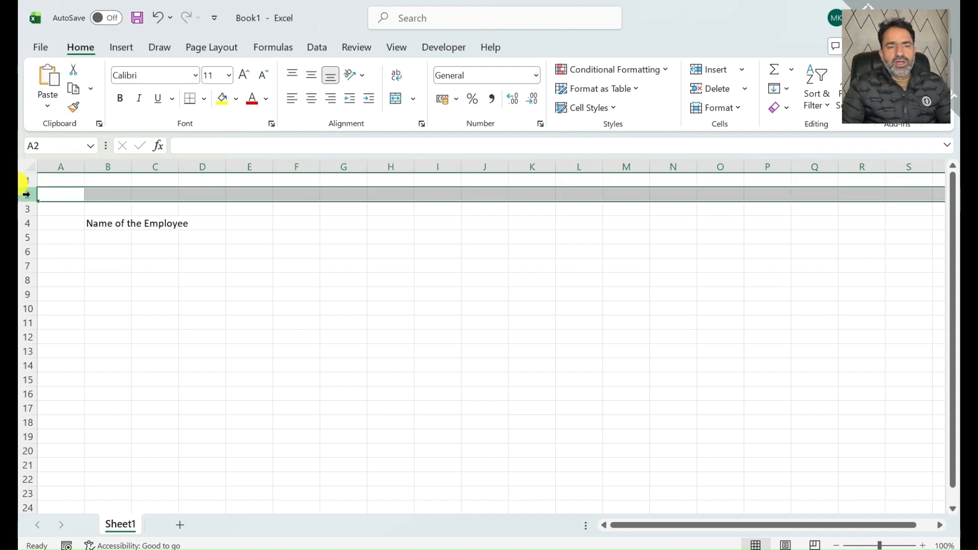
pyautogui.click(155, 166)
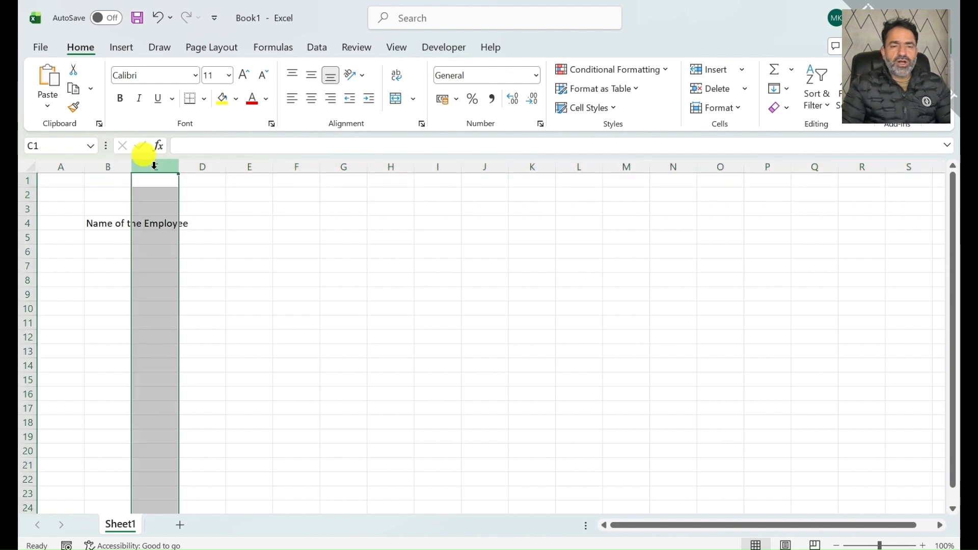
pyautogui.click(308, 307)
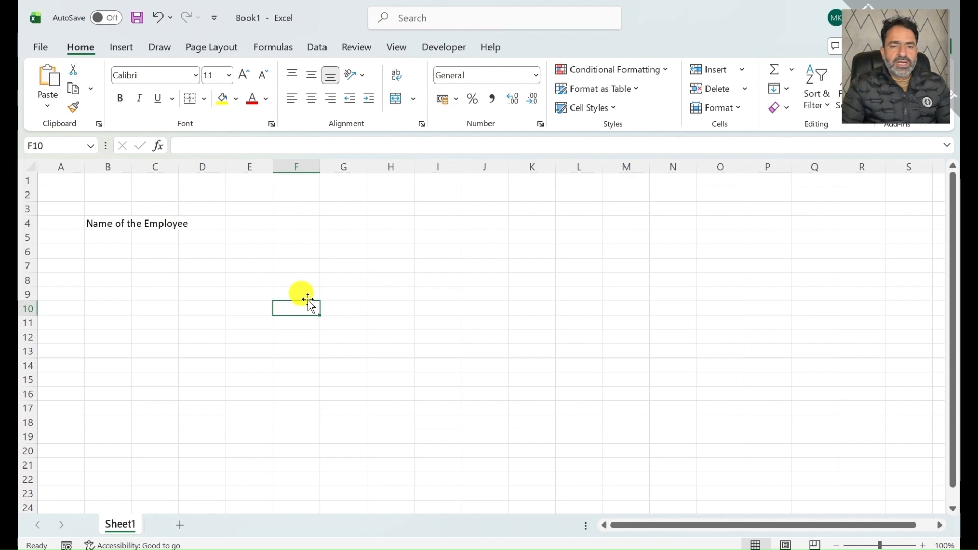
# Step: Select the block of cells from F7 to O20 in one sweep and deselect it
pyautogui.click(310, 265)
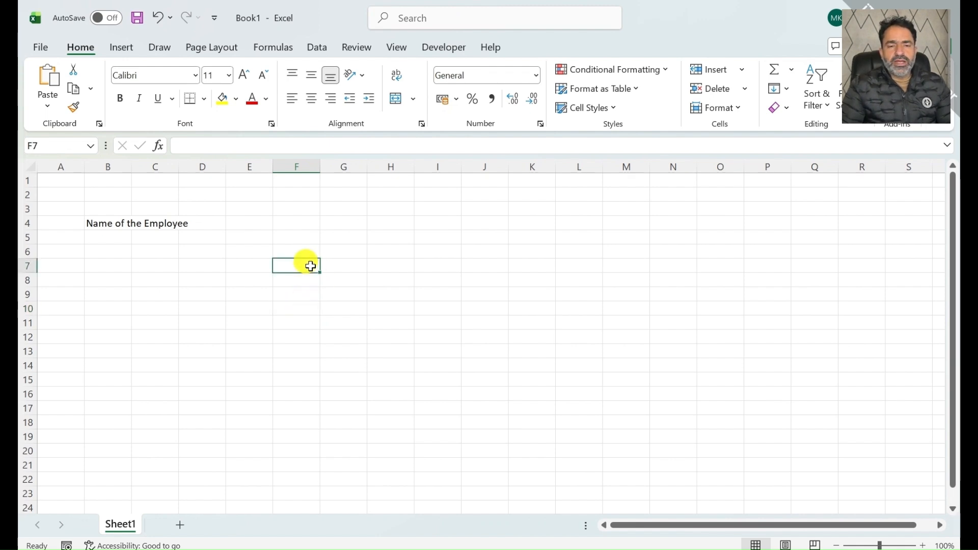
pyautogui.moveTo(311, 266); pyautogui.dragTo(704, 454)
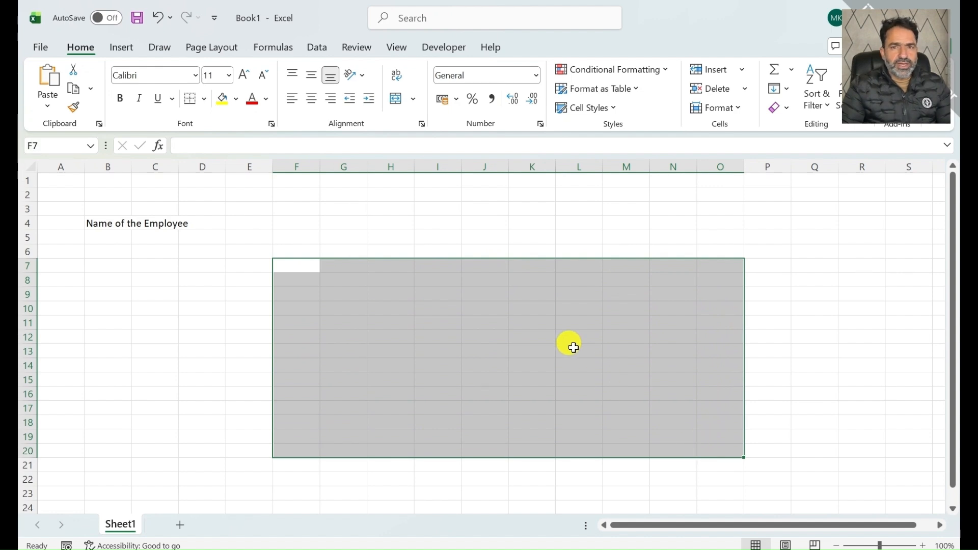
pyautogui.click(393, 279)
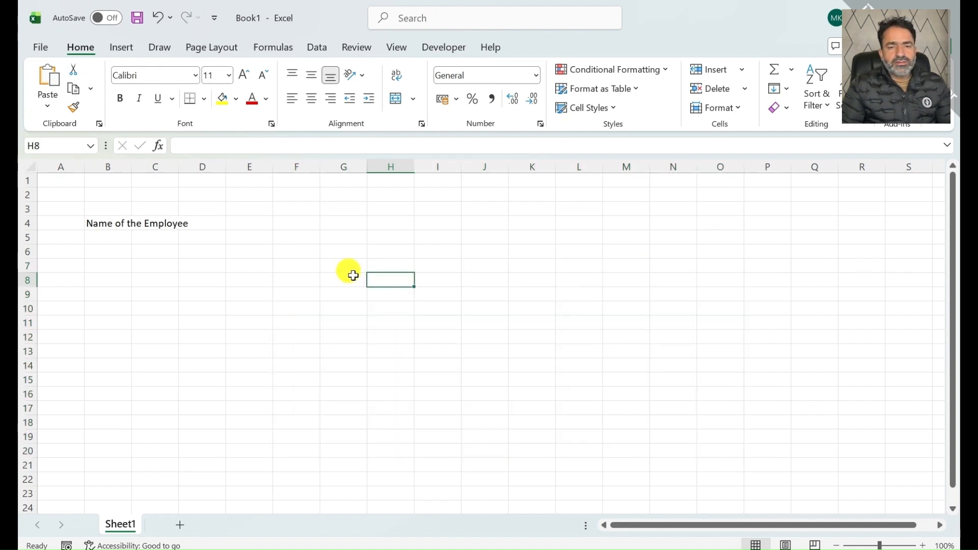
# Step: Select the range F7:O20 again by extending the selection from F7 cell by cell across and down, and deselect it
pyautogui.click(322, 266)
pyautogui.click(310, 268)
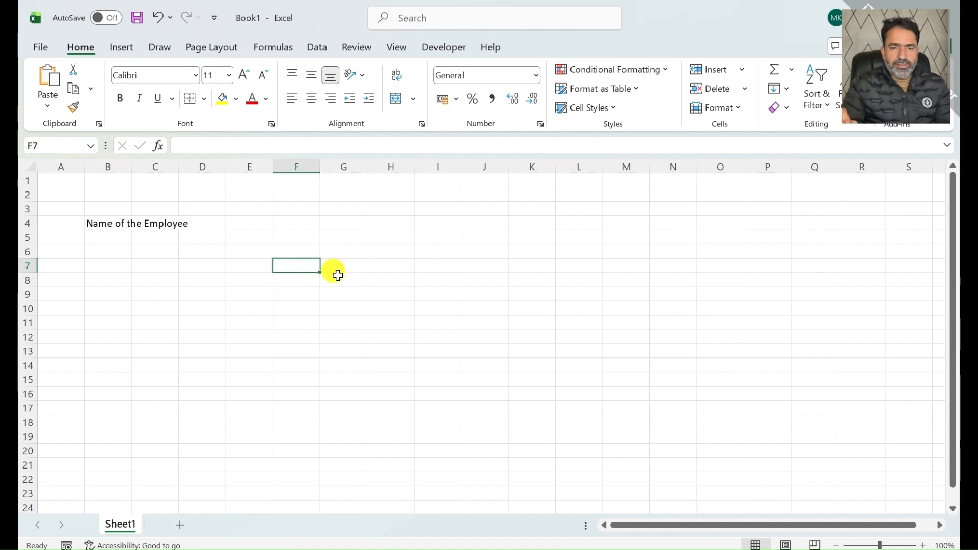
pyautogui.hotkey('shift', 'Right')
pyautogui.hotkey('shift', 'Right')
pyautogui.hotkey('shift', 'Right')
pyautogui.hotkey('shift', 'Right')
pyautogui.hotkey('shift', 'Right')
pyautogui.hotkey('shift', 'Right')
pyautogui.hotkey('shift', 'Right')
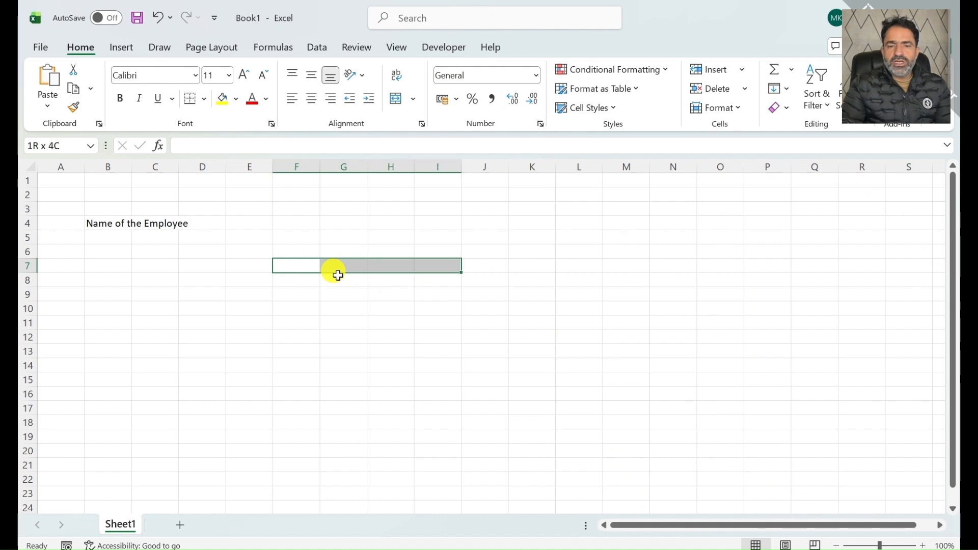
pyautogui.hotkey('shift', 'Right')
pyautogui.hotkey('shift', 'Right')
pyautogui.hotkey('shift', 'Down')
pyautogui.hotkey('shift', 'Down')
pyautogui.hotkey('shift', 'Down')
pyautogui.hotkey('shift', 'Down')
pyautogui.hotkey('shift', 'Down')
pyautogui.hotkey('shift', 'Down')
pyautogui.hotkey('shift', 'Down')
pyautogui.hotkey('shift', 'Down')
pyautogui.hotkey('shift', 'Down')
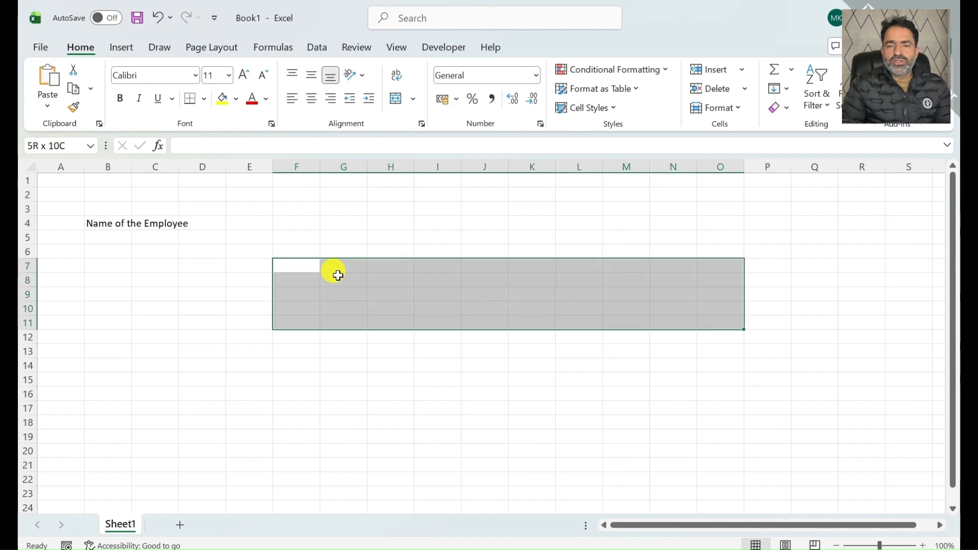
pyautogui.hotkey('shift', 'Down')
pyautogui.hotkey('shift', 'Down')
pyautogui.hotkey('shift', 'Down')
pyautogui.hotkey('shift', 'Down')
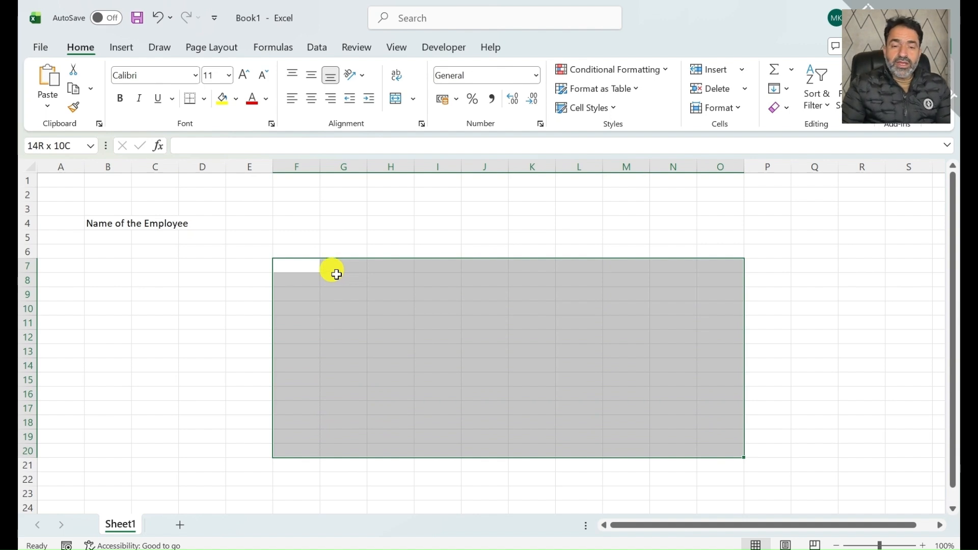
pyautogui.click(311, 264)
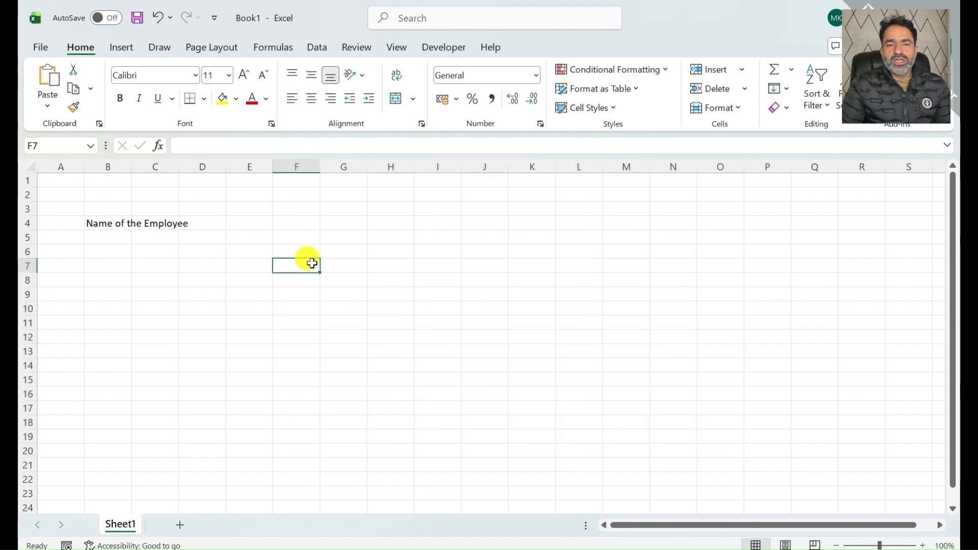
# Step: Select a set of scattered non-adjacent cells together, including G7, H7, H9, G12, I13, J9, J5, H3, E3, E9, F8, F12 and G15
pyautogui.click(327, 265)
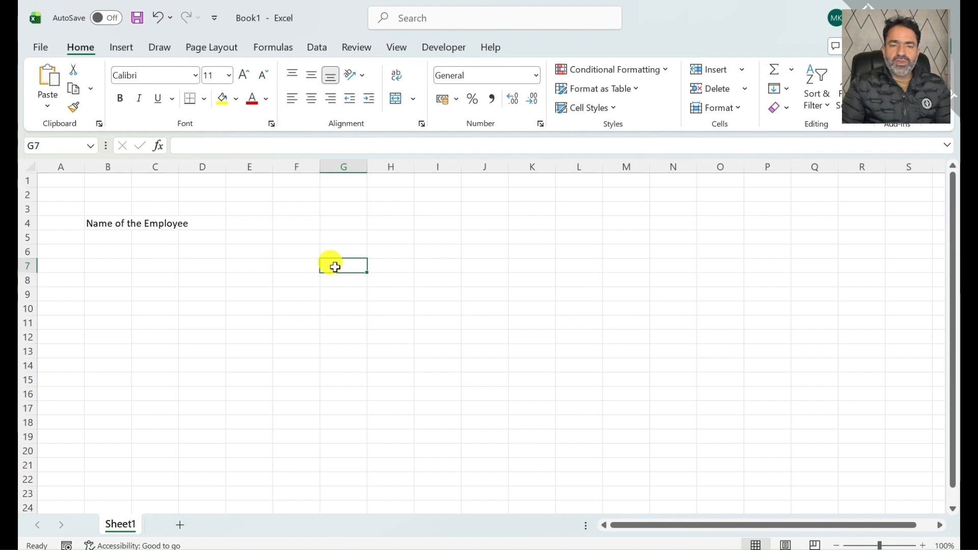
pyautogui.keyDown('ctrl'); pyautogui.click(406, 265); pyautogui.keyUp('ctrl')
pyautogui.keyDown('ctrl'); pyautogui.click(406, 292); pyautogui.keyUp('ctrl')
pyautogui.keyDown('ctrl'); pyautogui.click(338, 341); pyautogui.keyUp('ctrl')
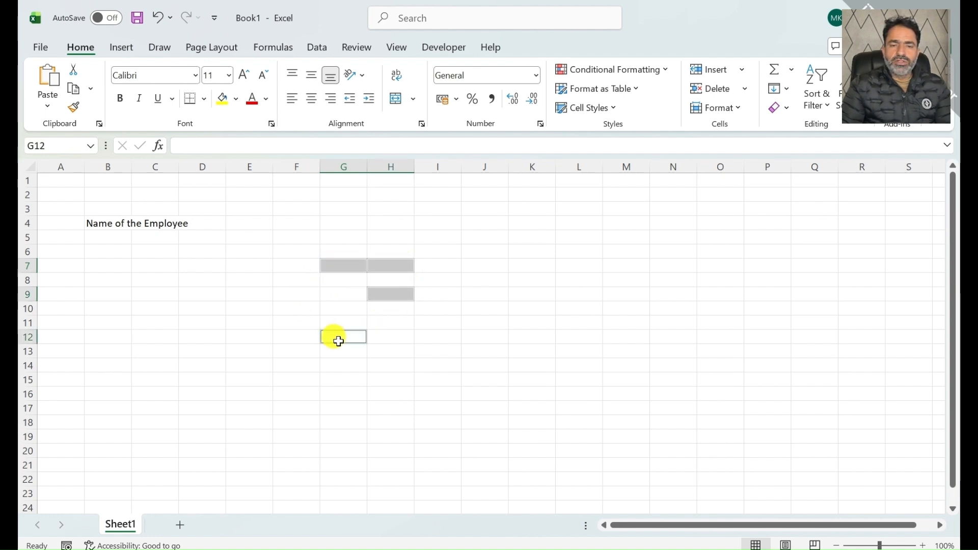
pyautogui.keyDown('ctrl'); pyautogui.click(435, 351); pyautogui.keyUp('ctrl')
pyautogui.keyDown('ctrl'); pyautogui.click(484, 294); pyautogui.keyUp('ctrl')
pyautogui.keyDown('ctrl'); pyautogui.click(489, 238); pyautogui.keyUp('ctrl')
pyautogui.keyDown('ctrl'); pyautogui.click(399, 206); pyautogui.keyUp('ctrl')
pyautogui.keyDown('ctrl'); pyautogui.click(264, 211); pyautogui.keyUp('ctrl')
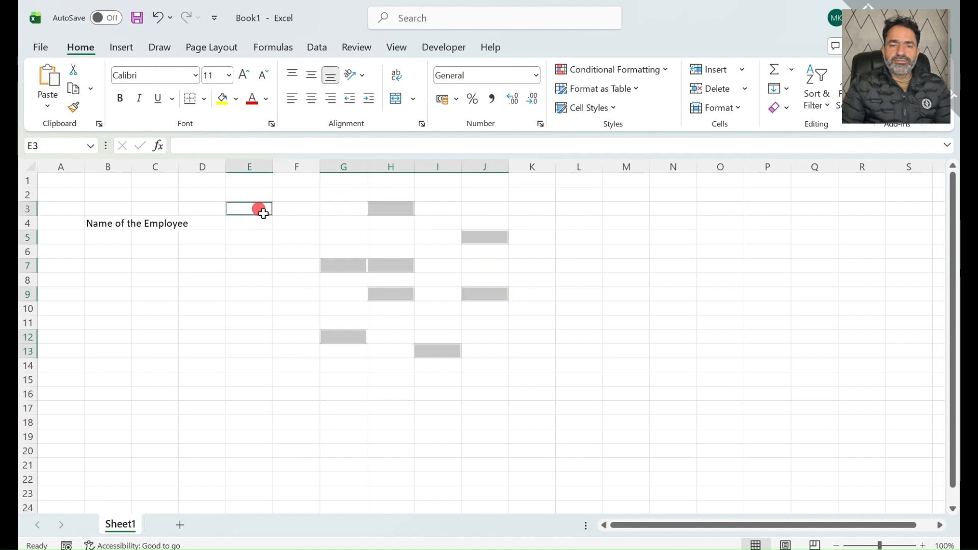
pyautogui.keyDown('ctrl'); pyautogui.click(259, 291); pyautogui.keyUp('ctrl')
pyautogui.keyDown('ctrl'); pyautogui.click(295, 280); pyautogui.keyUp('ctrl')
pyautogui.keyDown('ctrl'); pyautogui.click(283, 335); pyautogui.keyUp('ctrl')
pyautogui.keyDown('ctrl'); pyautogui.click(335, 381); pyautogui.keyUp('ctrl')
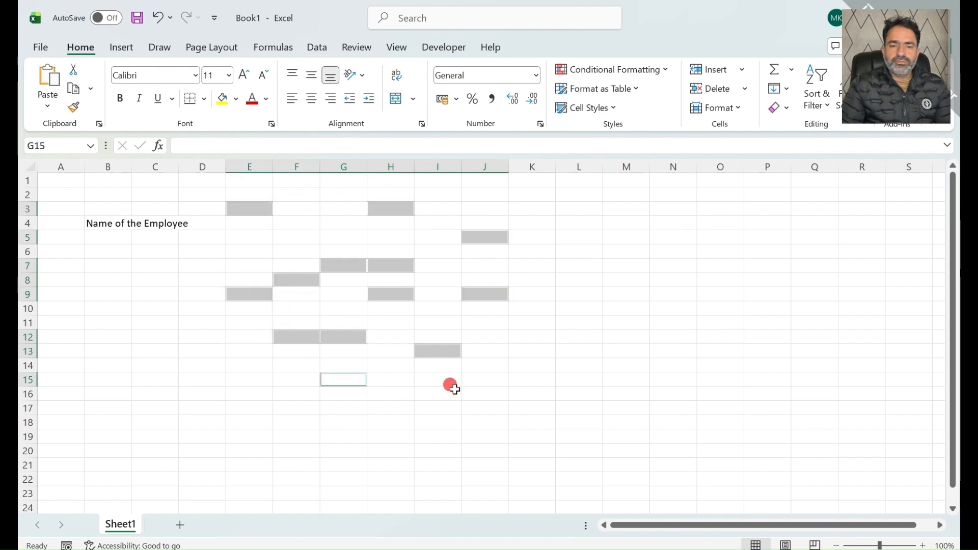
pyautogui.keyDown('ctrl'); pyautogui.click(535, 334); pyautogui.keyUp('ctrl')
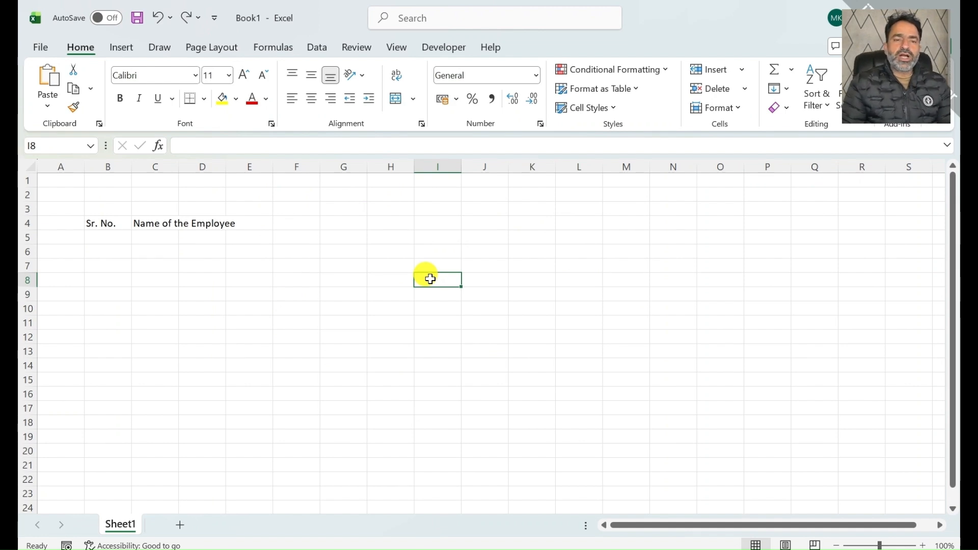
# Step: Enter the heading "Designation" in cell D4, beside "Name of the Employee"
pyautogui.click(102, 222)
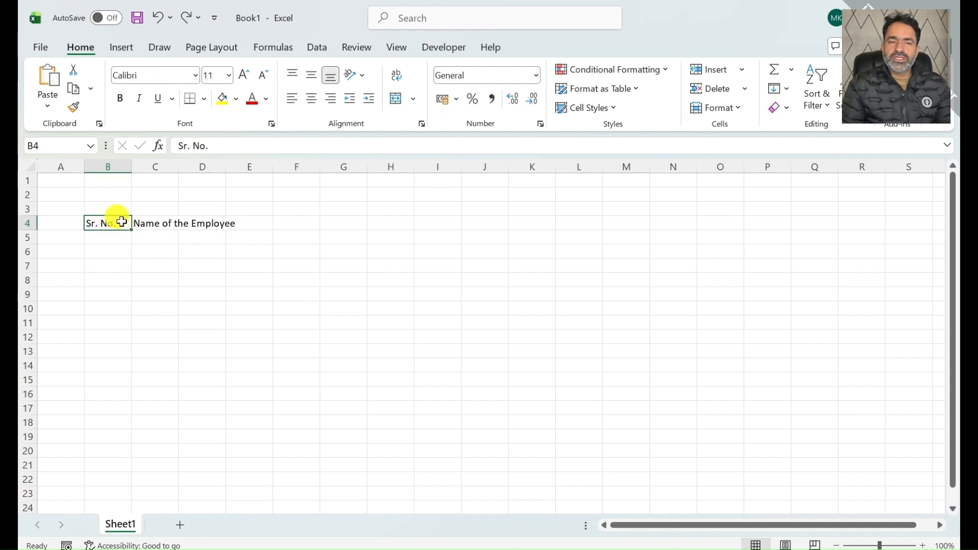
pyautogui.click(148, 223)
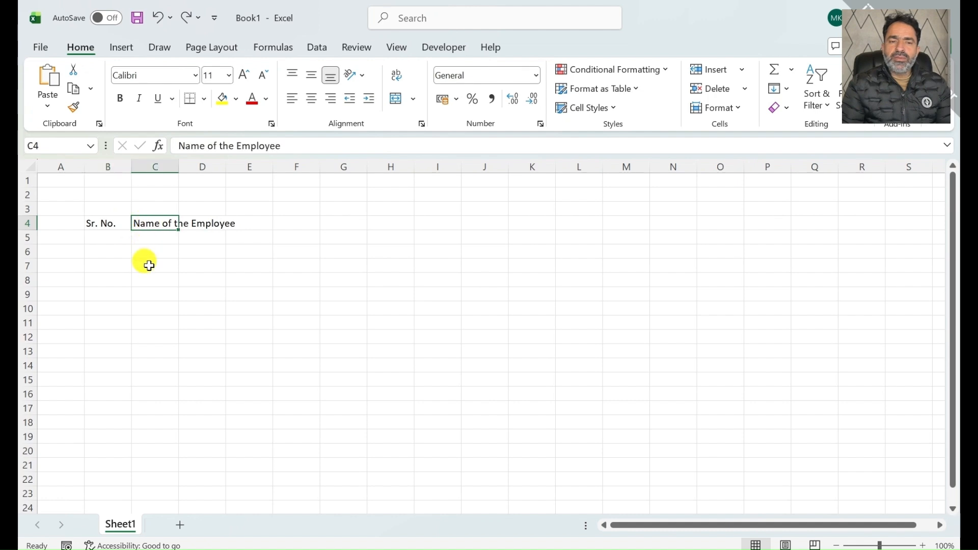
pyautogui.click(185, 224)
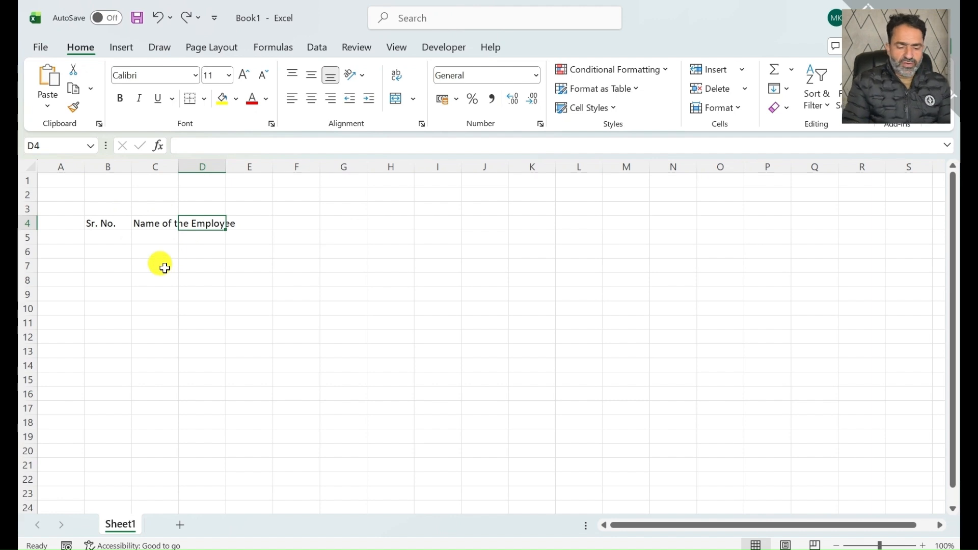
pyautogui.press('BackSpace')
pyautogui.write('Des')
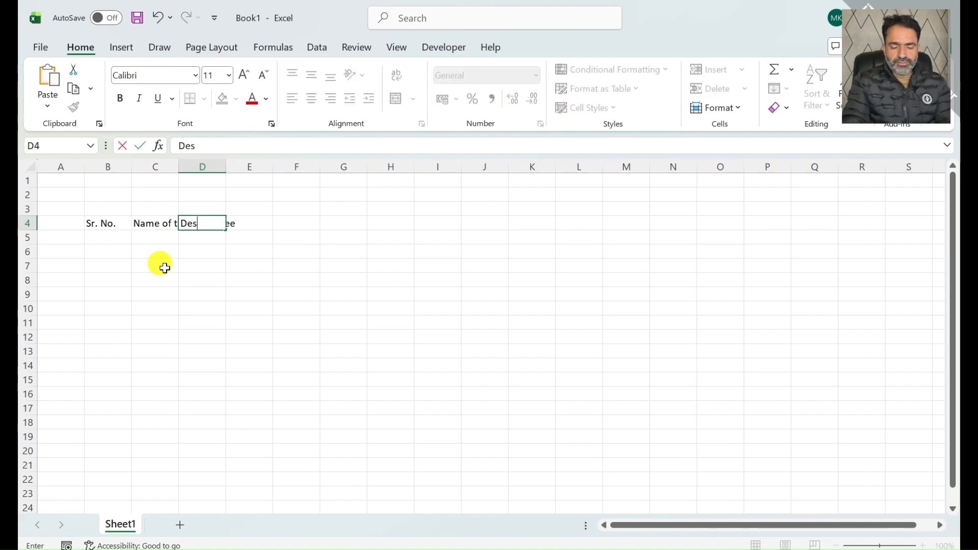
pyautogui.write('ignation')
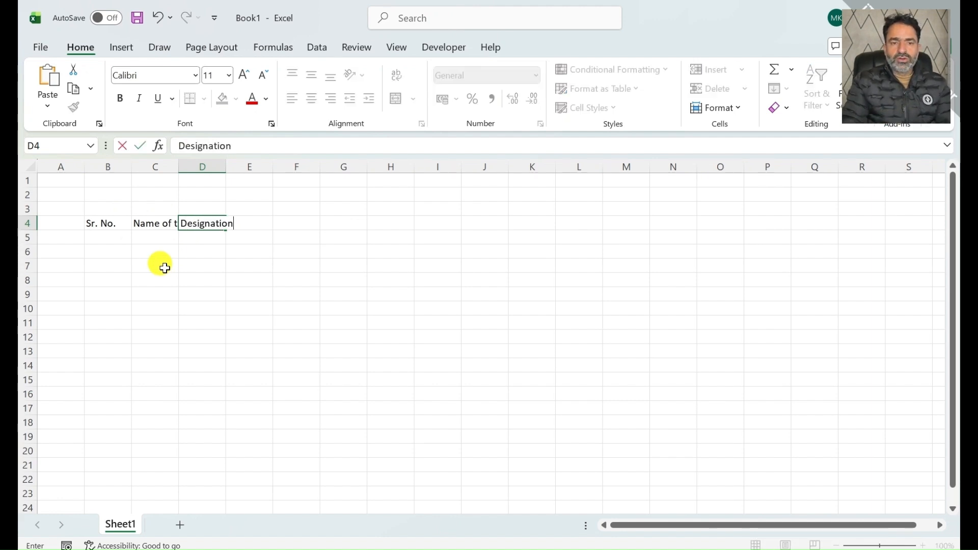
pyautogui.press('Tab')
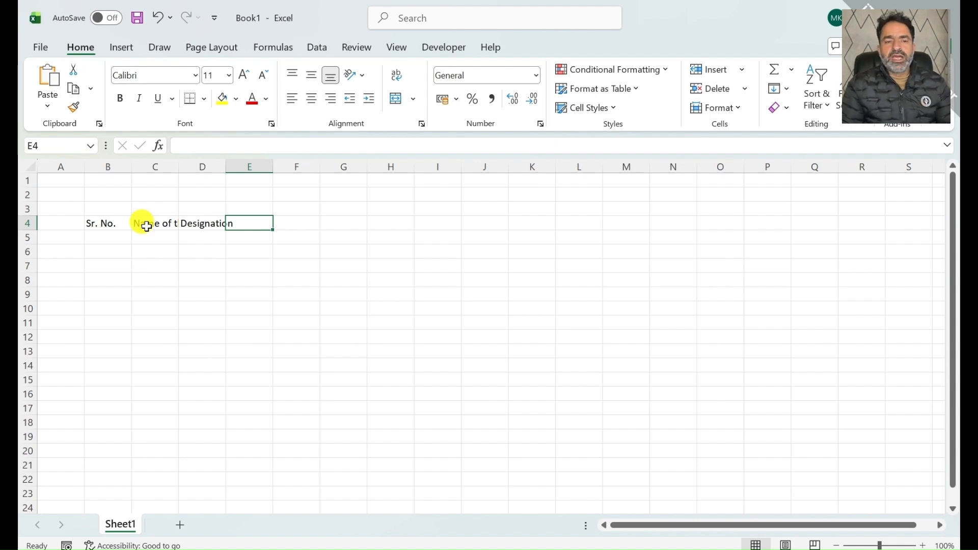
# Step: Manually narrow column B and widen columns C and D to fit their headings in row 4
pyautogui.click(114, 223)
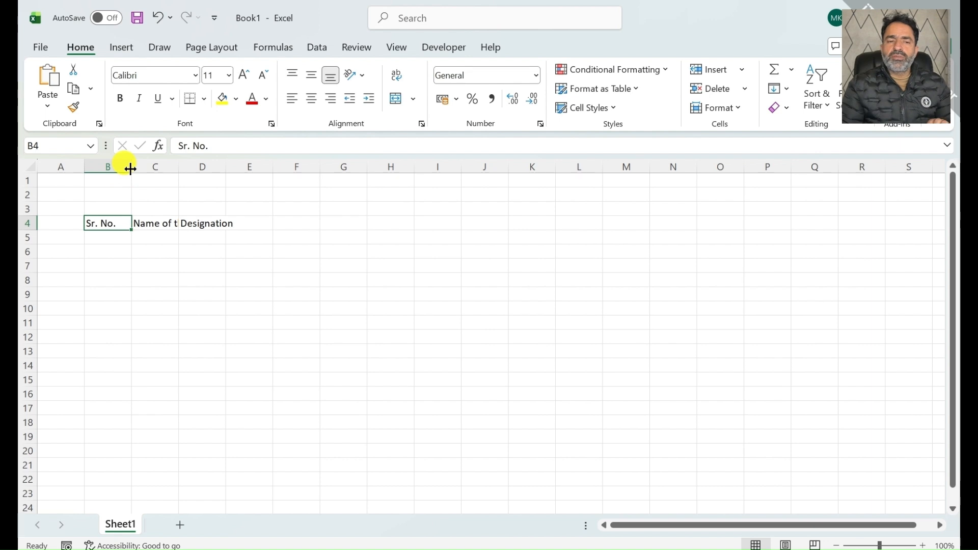
pyautogui.moveTo(130, 169); pyautogui.dragTo(118, 171)
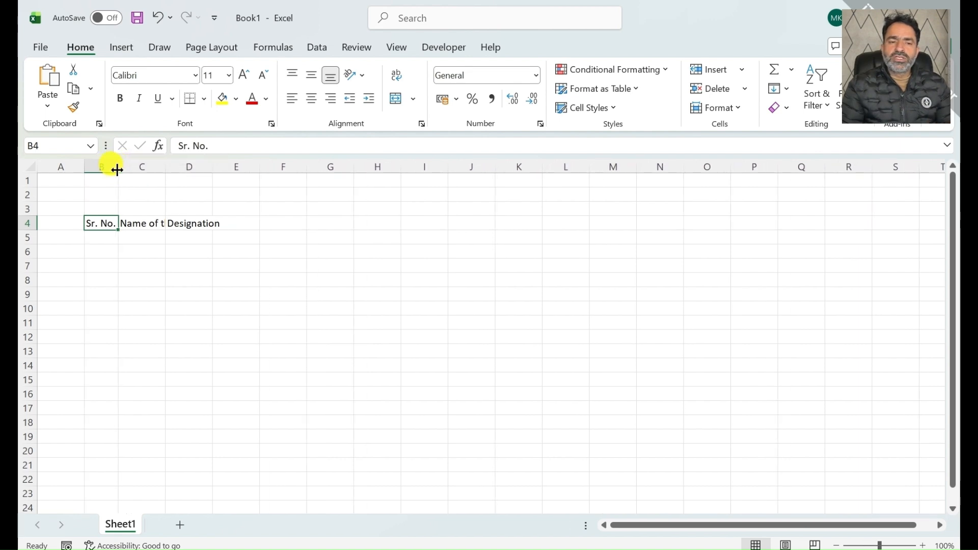
pyautogui.click(131, 236)
pyautogui.click(111, 224)
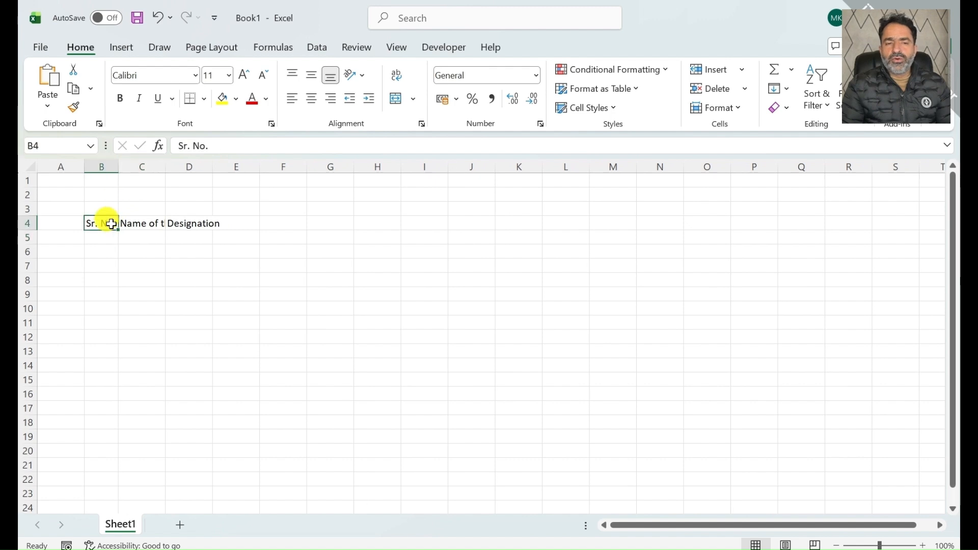
pyautogui.click(144, 225)
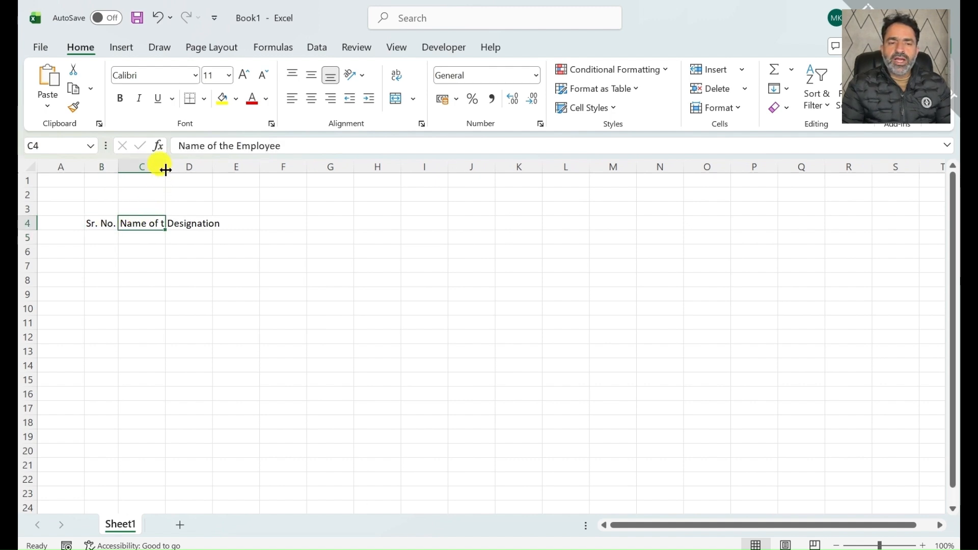
pyautogui.moveTo(165, 168); pyautogui.dragTo(284, 163)
pyautogui.click(233, 271)
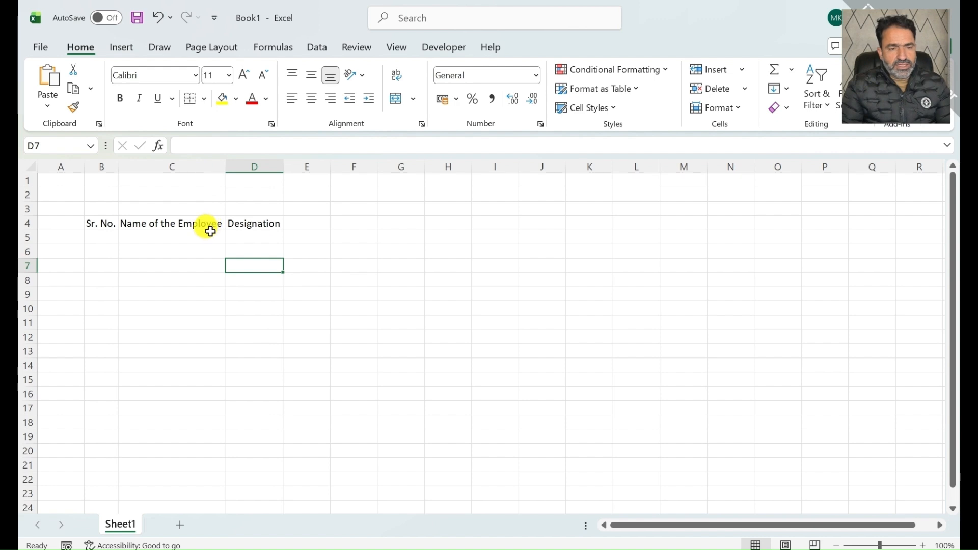
# Step: Undo the manual width changes of columns B, C and D
pyautogui.click(160, 18)
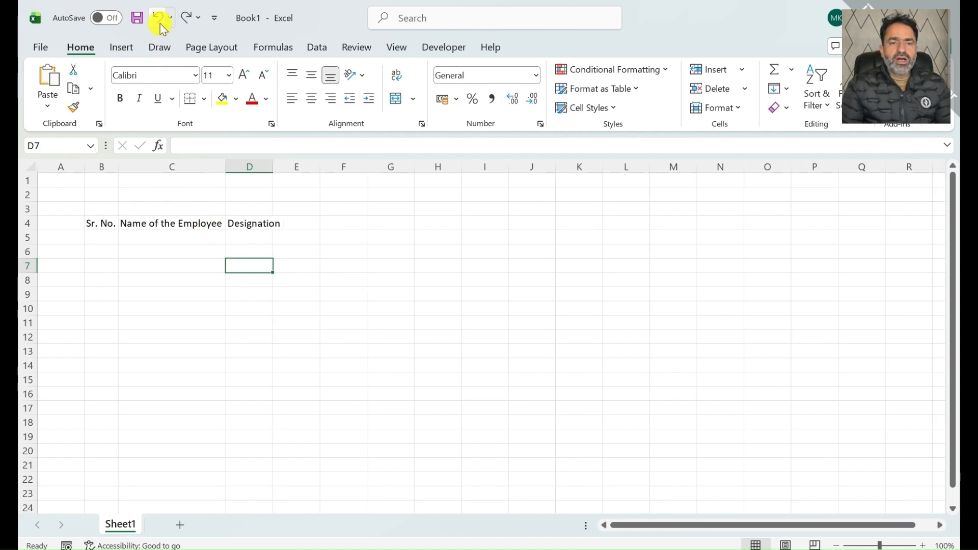
pyautogui.click(160, 18)
pyautogui.click(160, 18)
pyautogui.click(160, 19)
pyautogui.click(161, 24)
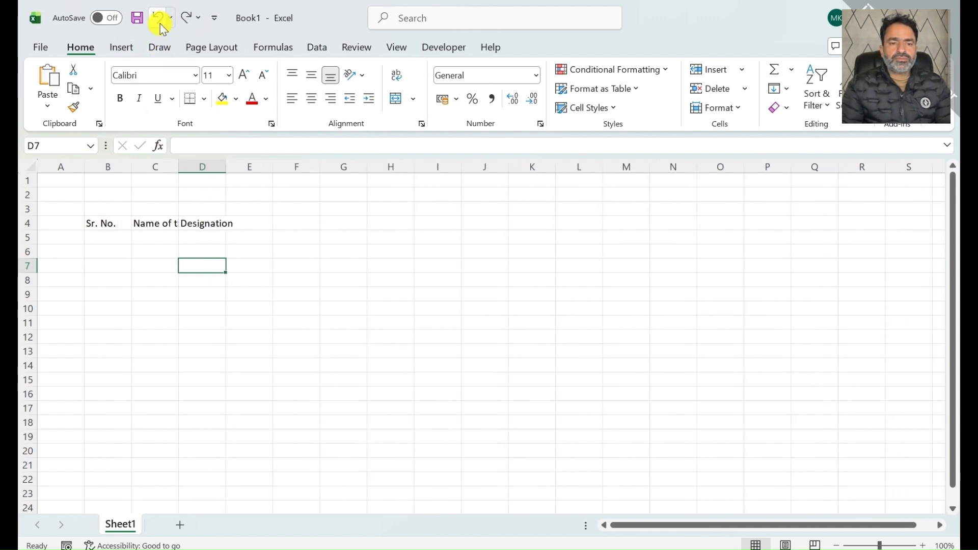
pyautogui.click(162, 252)
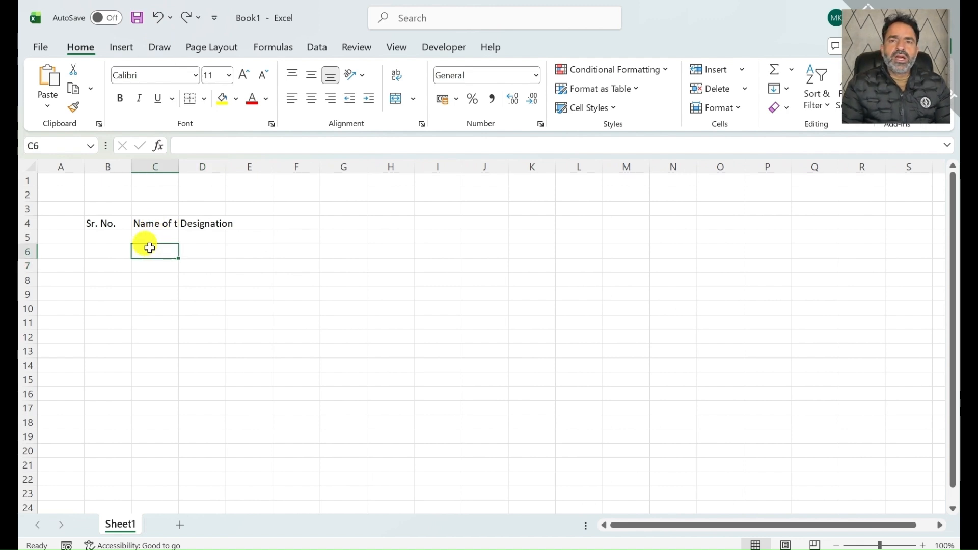
# Step: Autofit the widths of columns B, C and D to their headings, and autofit the height of row 4
pyautogui.doubleClick(132, 164)
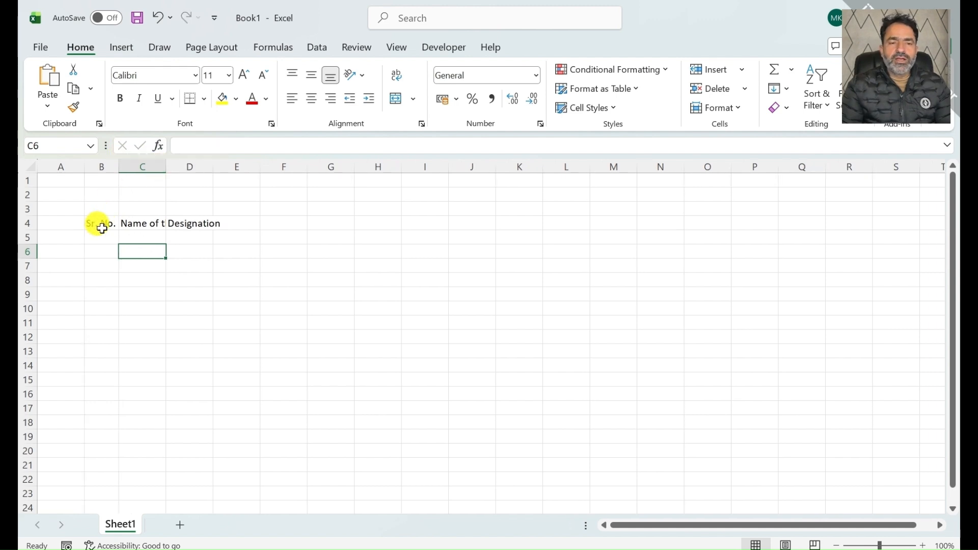
pyautogui.doubleClick(166, 165)
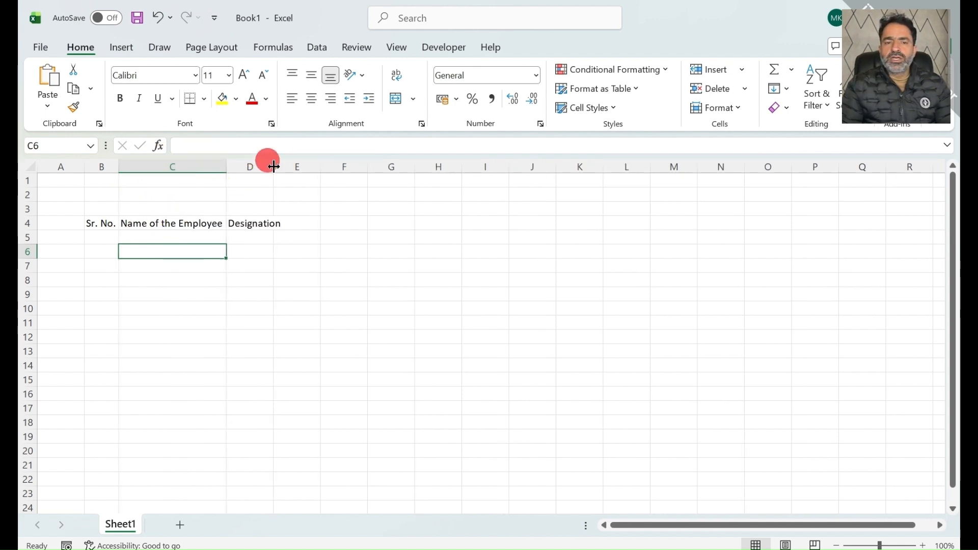
pyautogui.doubleClick(273, 167)
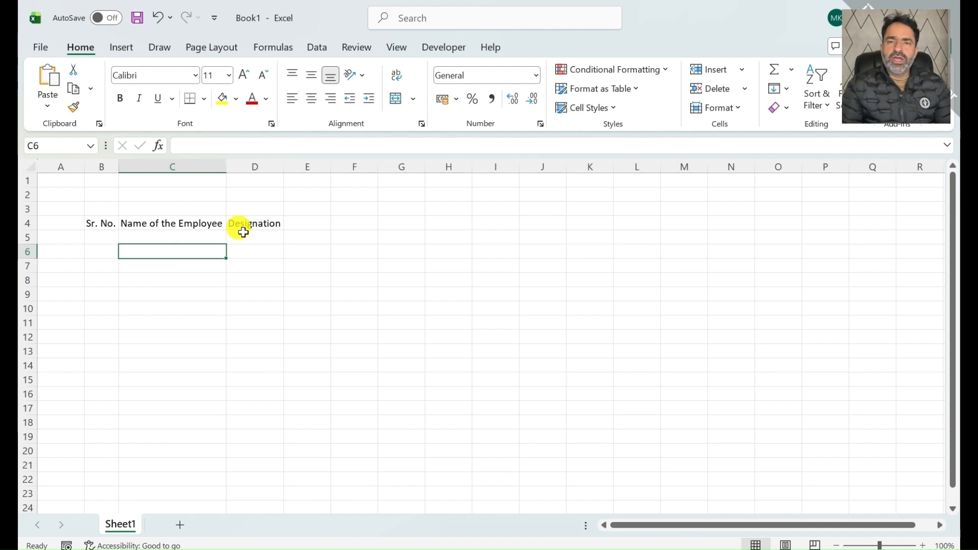
pyautogui.moveTo(25, 230); pyautogui.dragTo(25, 236)
pyautogui.doubleClick(25, 236)
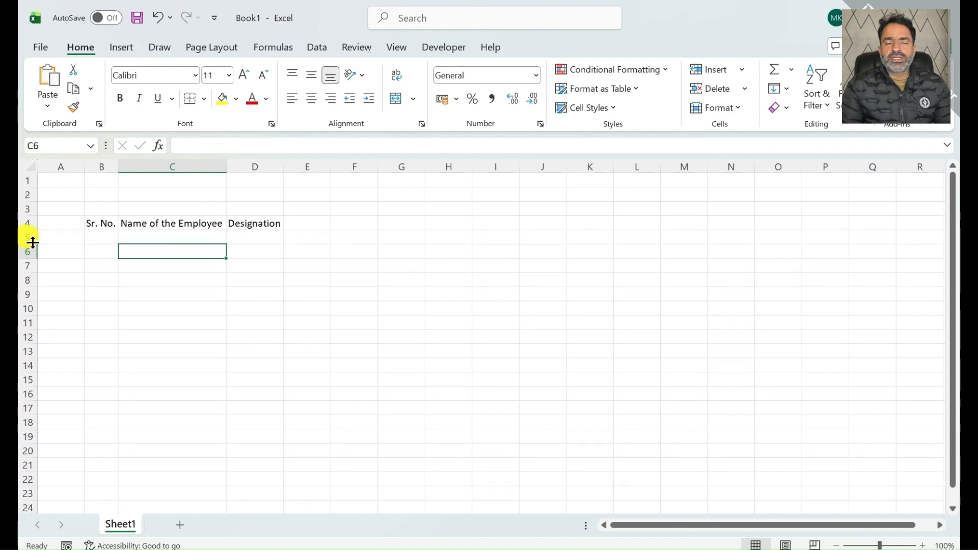